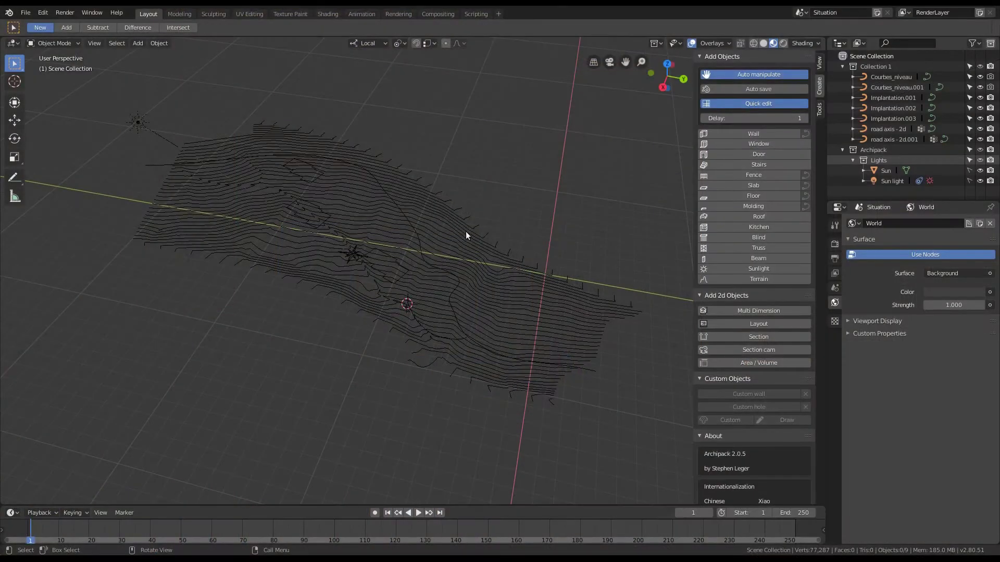
# - Review the add-on preferences, then close the Preferences window
pyautogui.scroll(1, 450, 245)
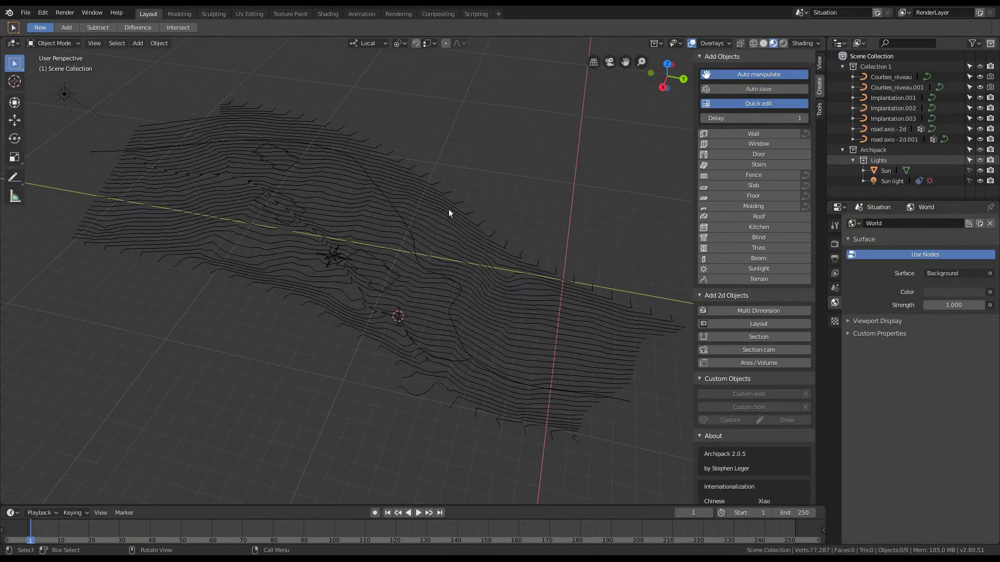
pyautogui.click(43, 13)
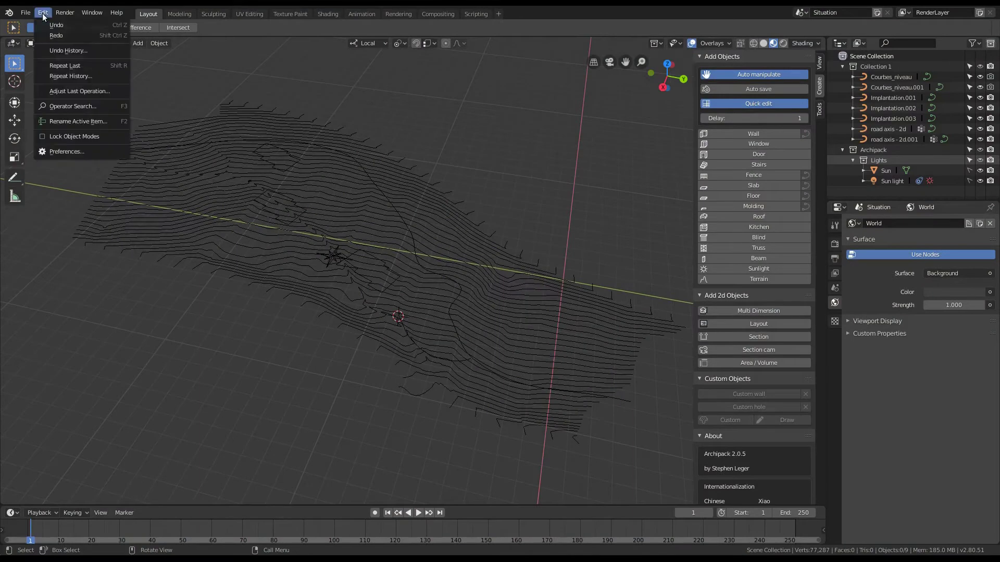
pyautogui.click(70, 151)
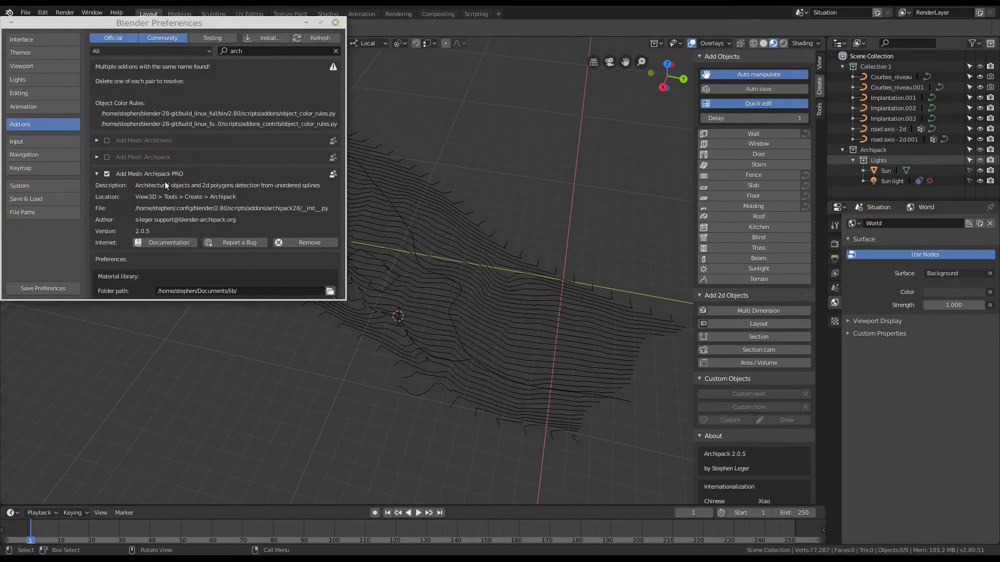
pyautogui.scroll(-10, 164, 181)
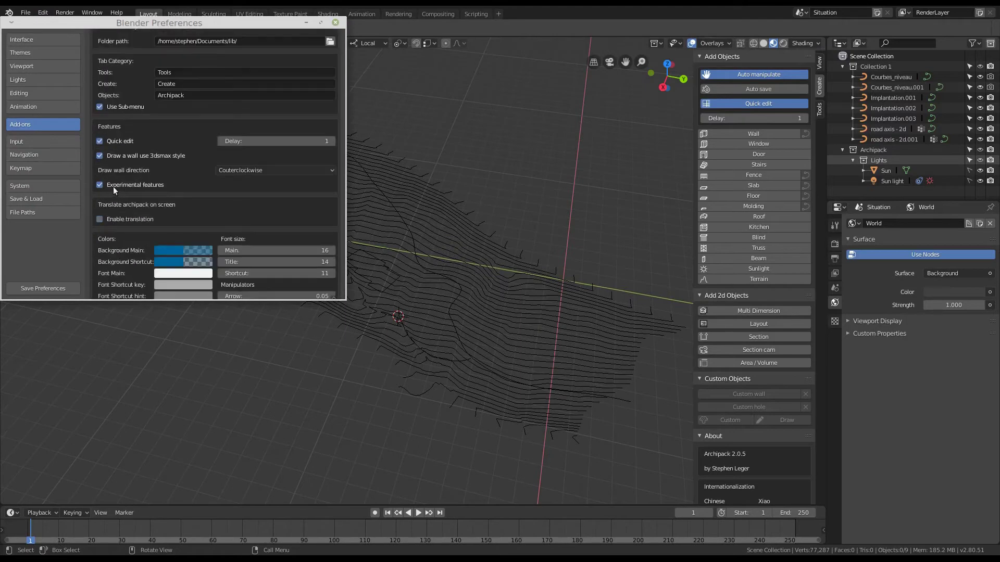
pyautogui.scroll(4, 172, 204)
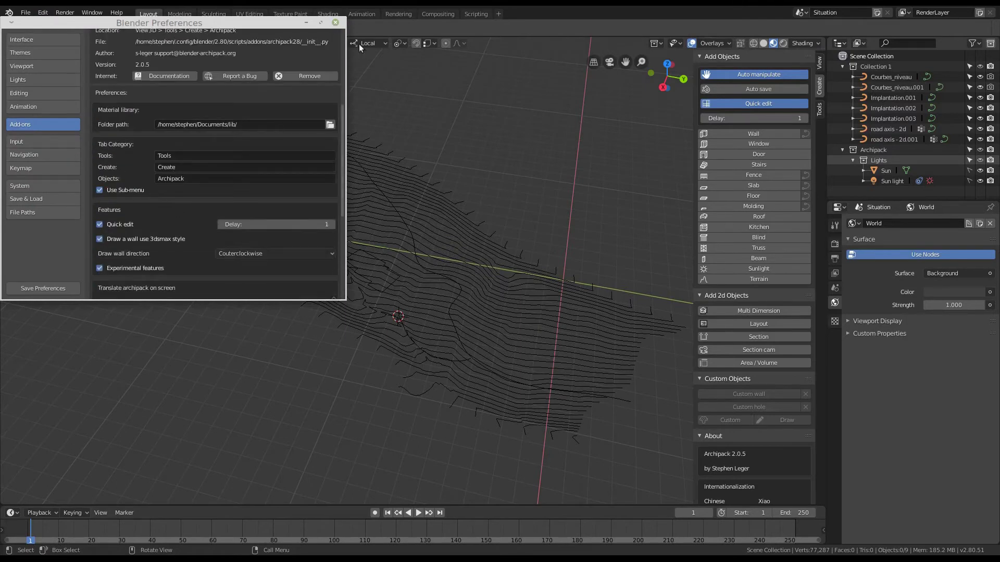
pyautogui.click(335, 23)
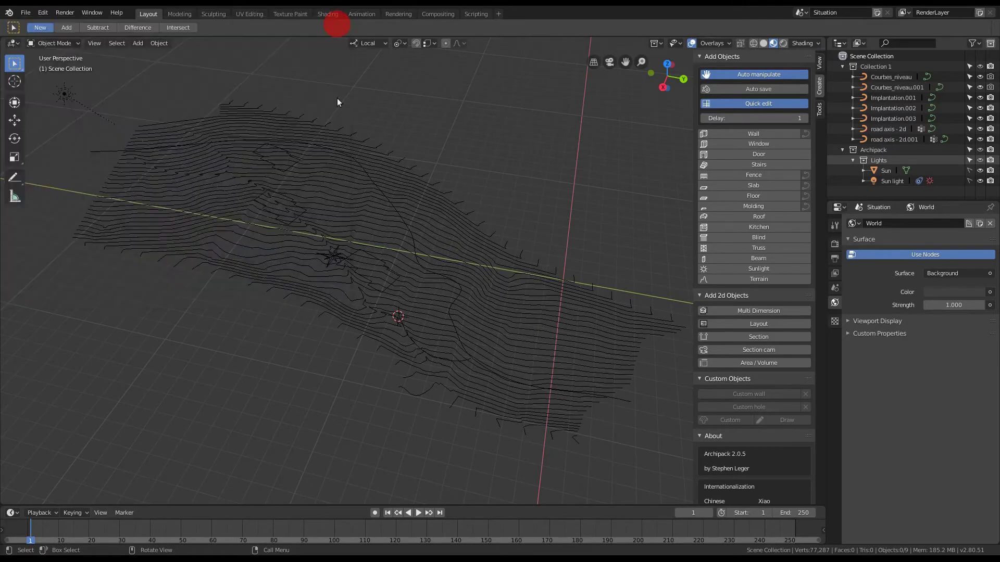
# - Inspect the Courbes_niveau.001 and Courbes_niveau contour line objects
pyautogui.click(489, 232)
pyautogui.moveTo(484, 321)
pyautogui.mouseDown(button='middle')
pyautogui.moveTo(469, 331)
pyautogui.moveTo(458, 252)
pyautogui.moveTo(473, 287)
pyautogui.moveTo(473, 256)
pyautogui.moveTo(460, 264)
pyautogui.moveTo(482, 308)
pyautogui.mouseUp(button='middle')
pyautogui.click(615, 288)
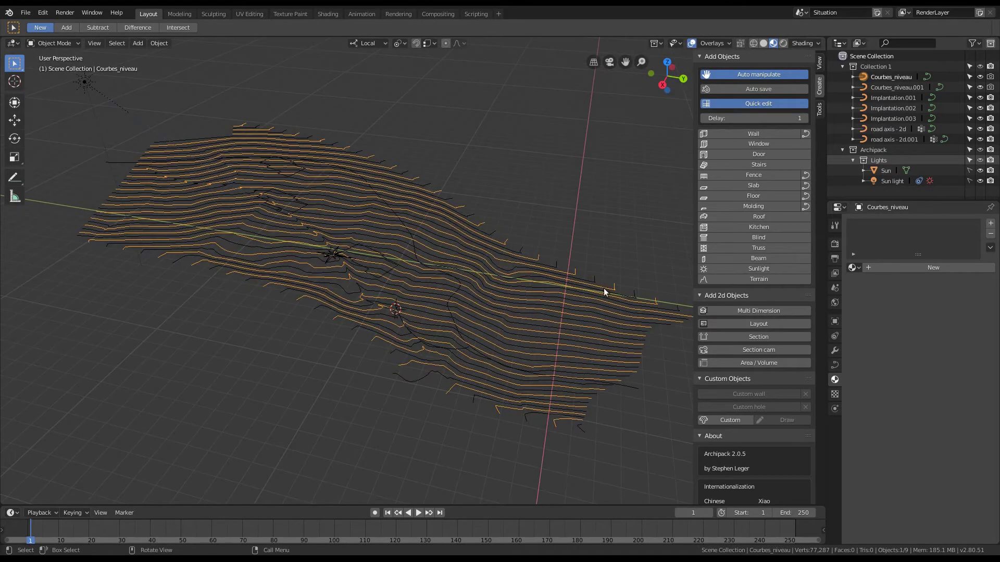
pyautogui.click(542, 302)
pyautogui.click(543, 302)
pyautogui.click(451, 315)
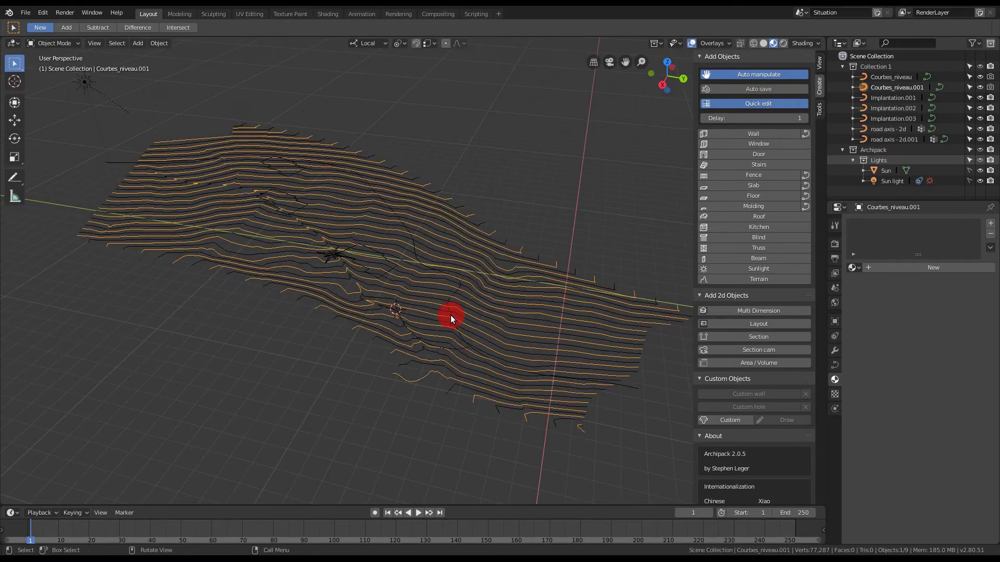
# - Inspect the road axis - 2d curve's points in Edit Mode, then return to Object Mode
pyautogui.click(892, 129)
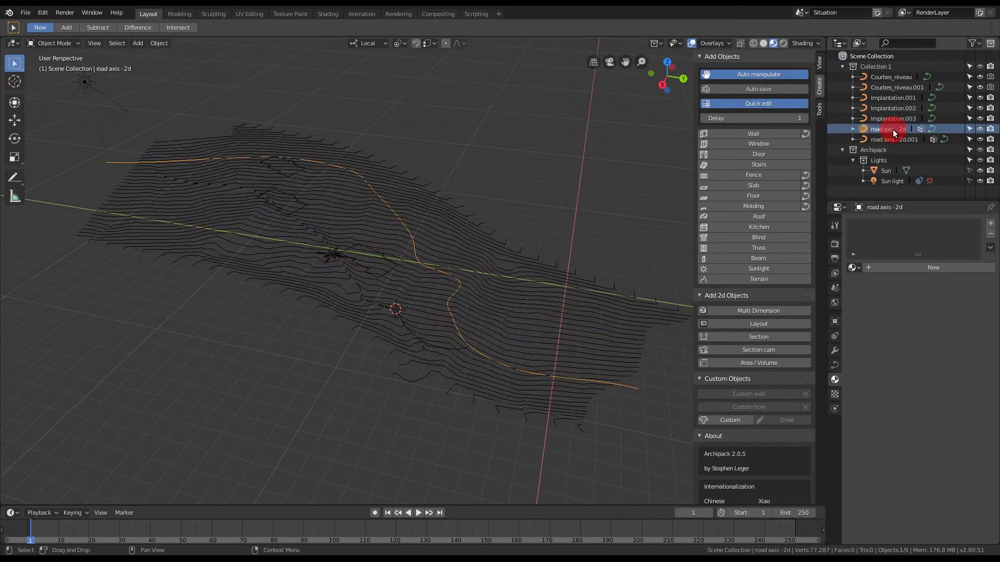
pyautogui.press('Tab')
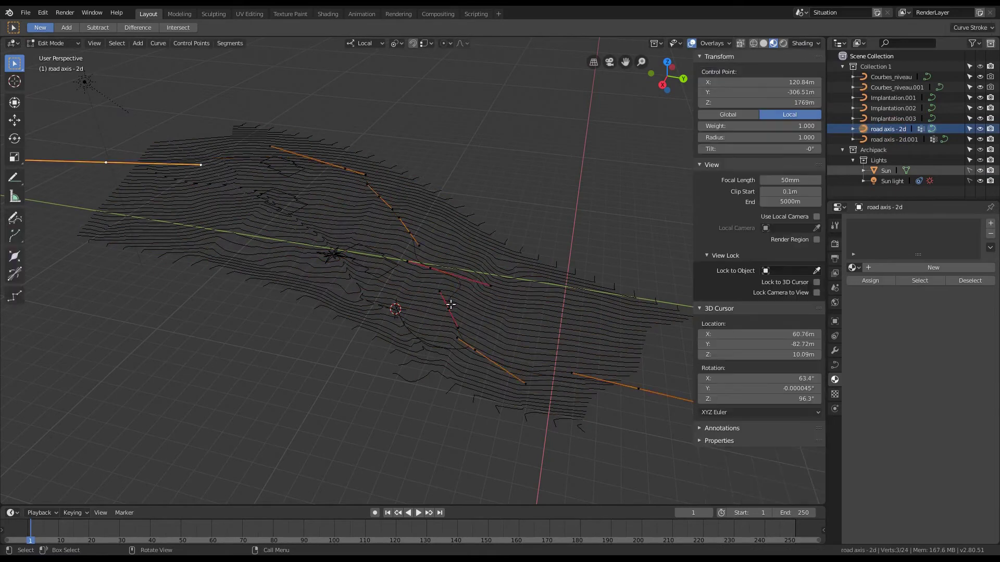
pyautogui.moveTo(481, 310)
pyautogui.mouseDown(button='middle')
pyautogui.moveTo(509, 275)
pyautogui.moveTo(485, 321)
pyautogui.mouseUp(button='middle')
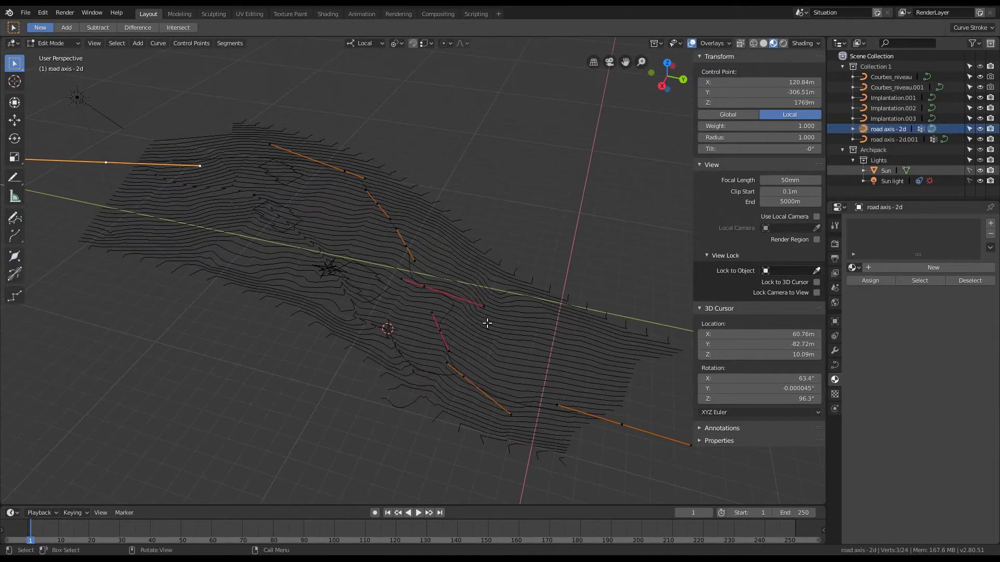
pyautogui.press('Tab')
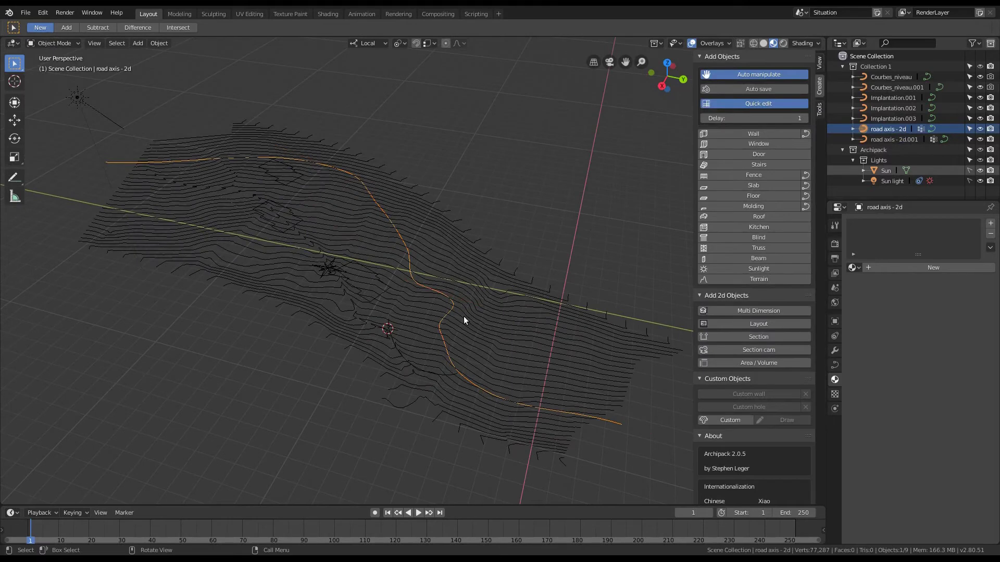
# - Check the Implantation.002 building footprint, then select the Courbes_niveau contour lines
pyautogui.click(384, 283)
pyautogui.moveTo(389, 287); pyautogui.dragTo(335, 304, button='middle')
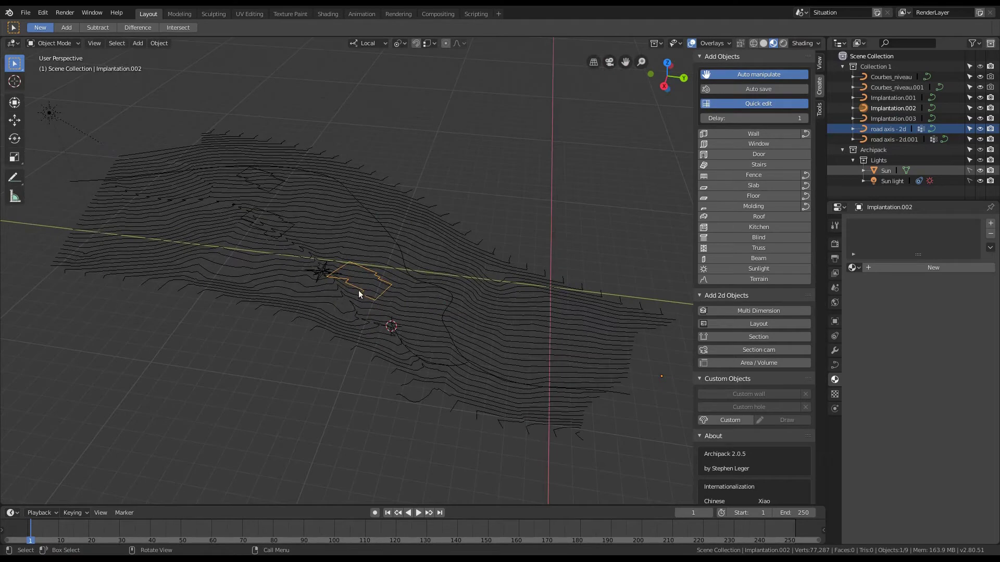
pyautogui.click(505, 312)
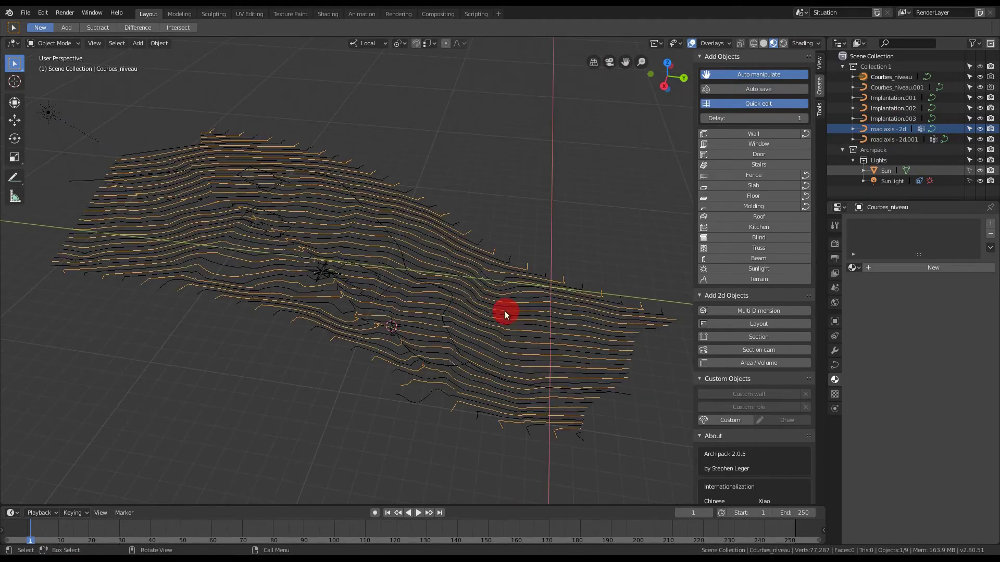
# - Build the terrain from the selected contours, adding Courbes_niveau.001 as a second point-cloud source
pyautogui.click(722, 279)
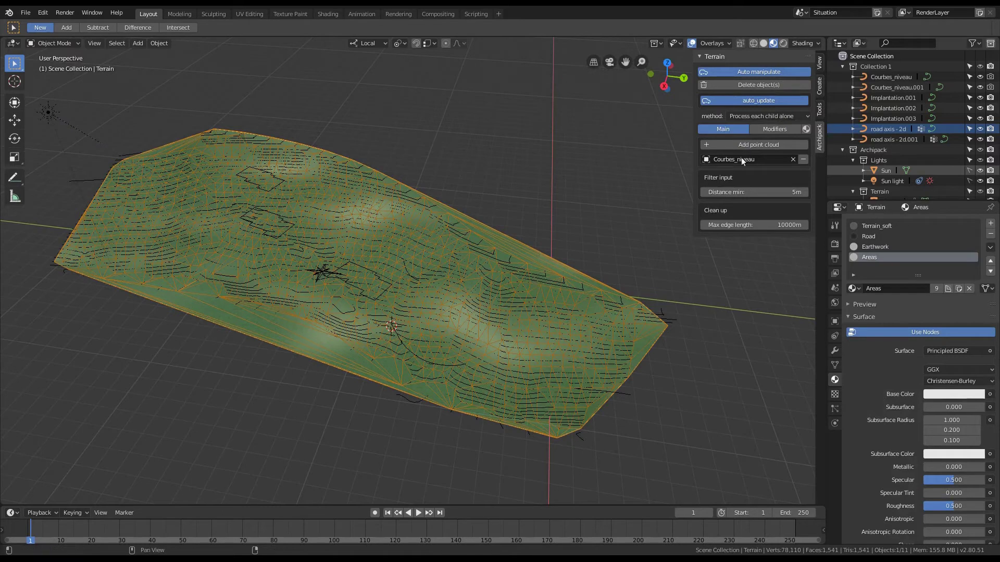
pyautogui.click(780, 145)
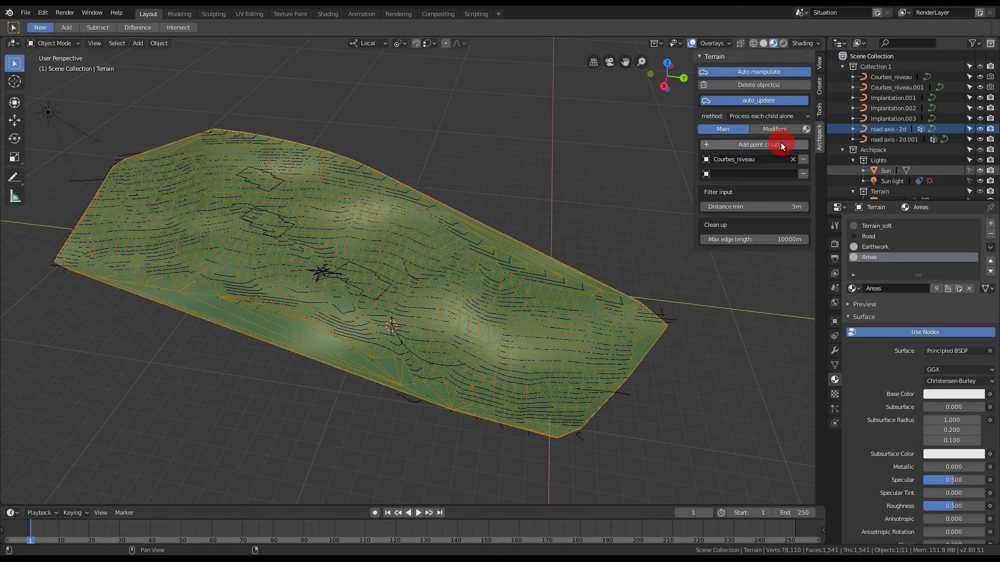
pyautogui.click(747, 173)
pyautogui.click(746, 199)
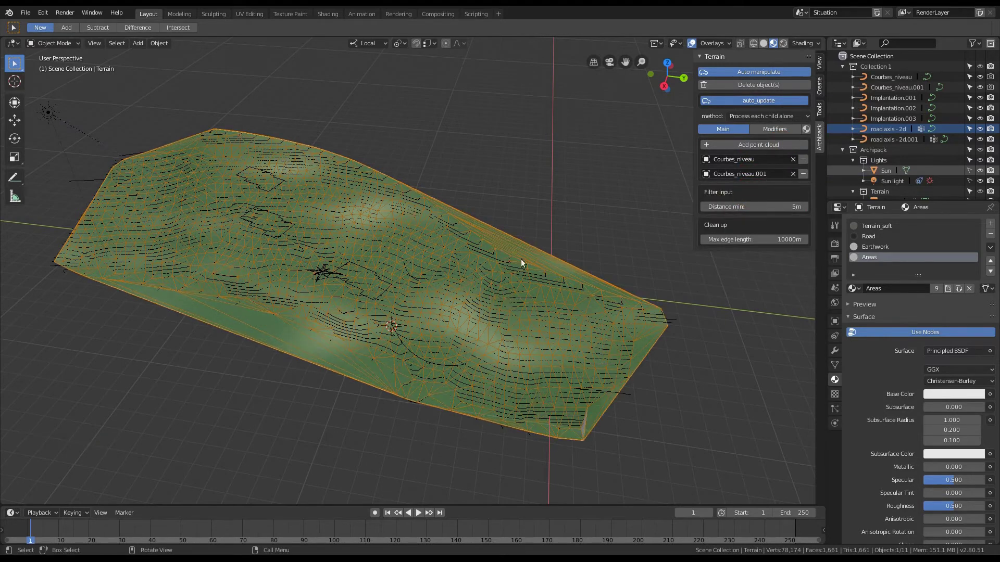
pyautogui.moveTo(526, 331)
pyautogui.mouseDown(button='middle')
pyautogui.moveTo(505, 336)
pyautogui.moveTo(510, 325)
pyautogui.mouseUp(button='middle')
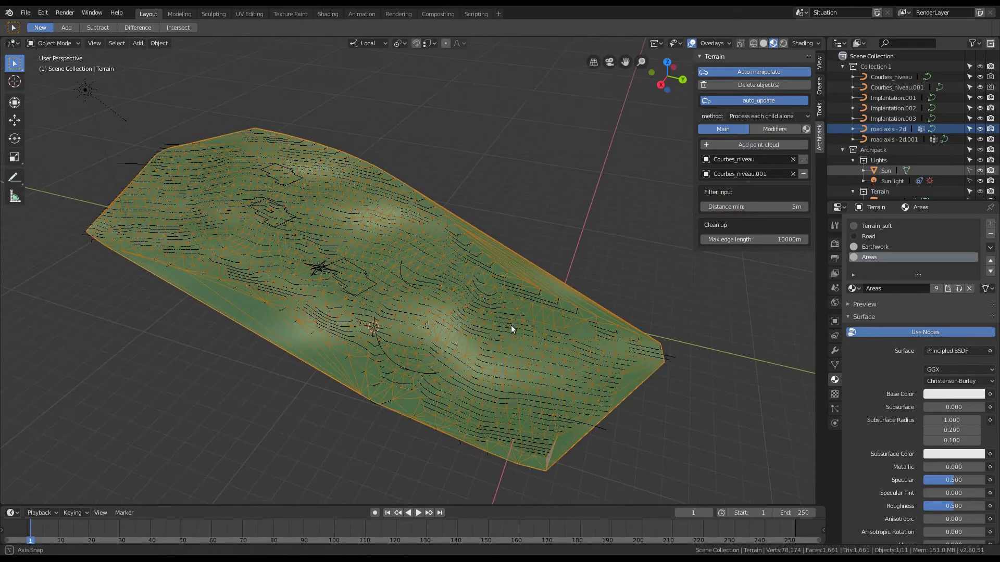
pyautogui.scroll(3, 535, 297)
pyautogui.scroll(-3, 536, 298)
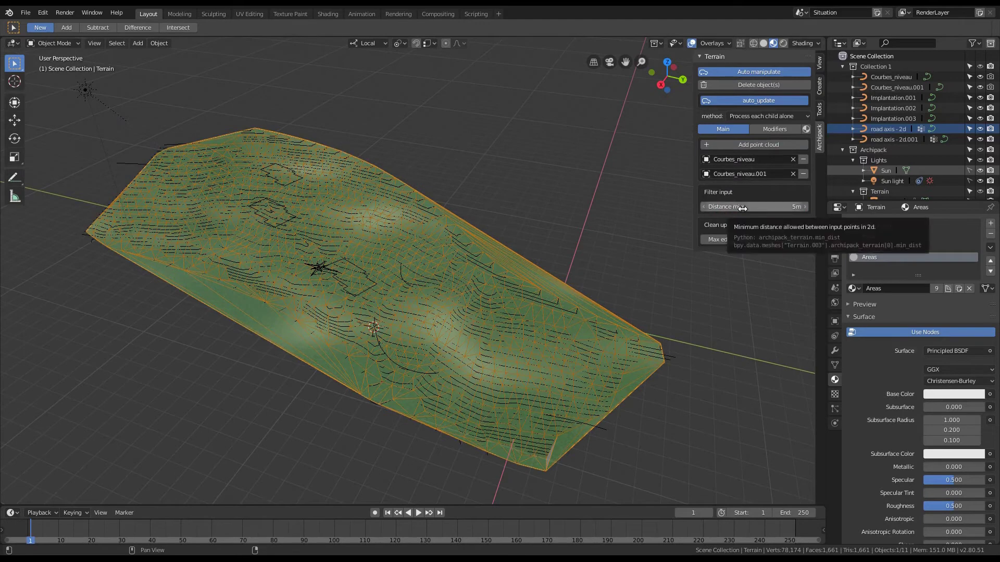
pyautogui.click(765, 209)
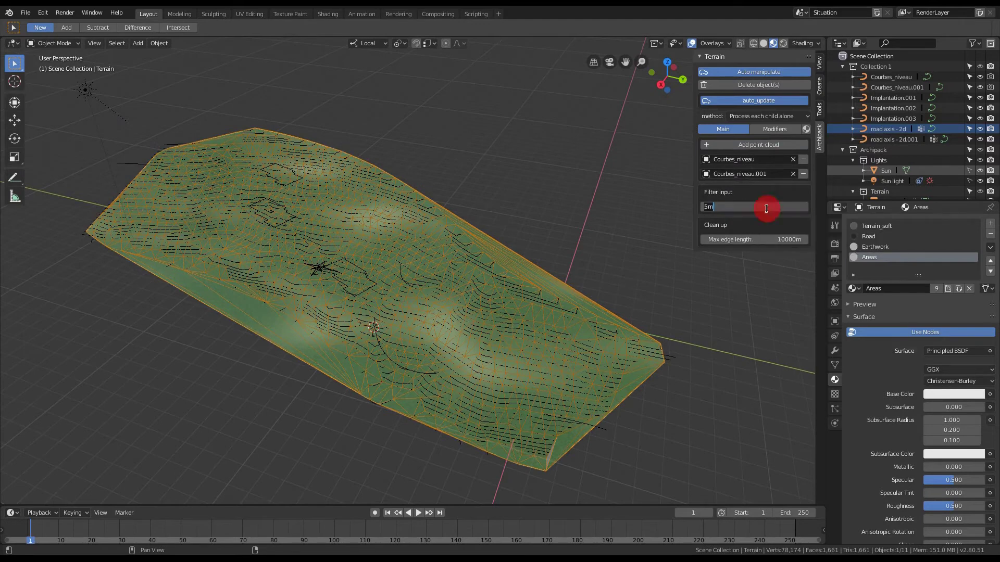
pyautogui.write('2')
pyautogui.press('Return')
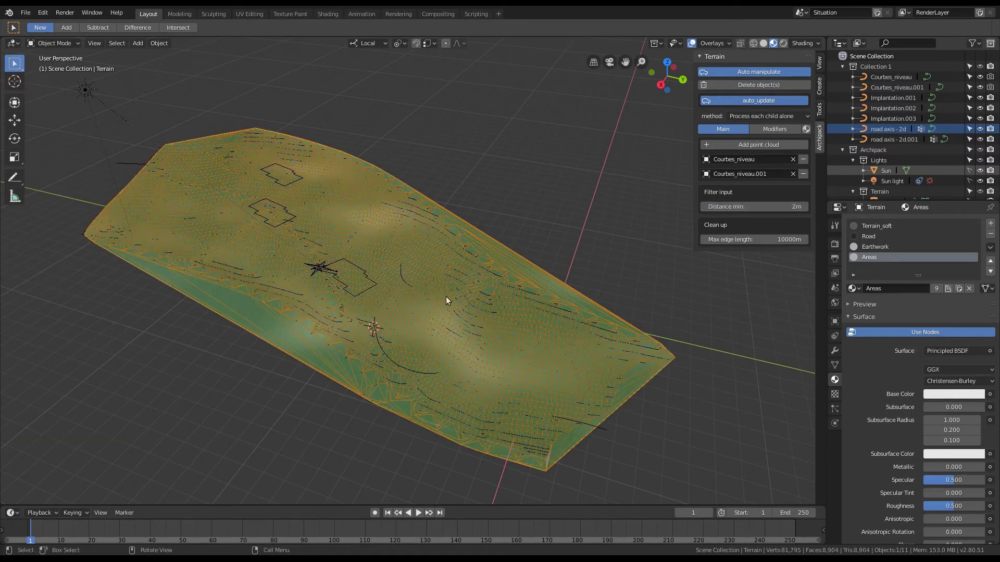
pyautogui.scroll(4, 513, 333)
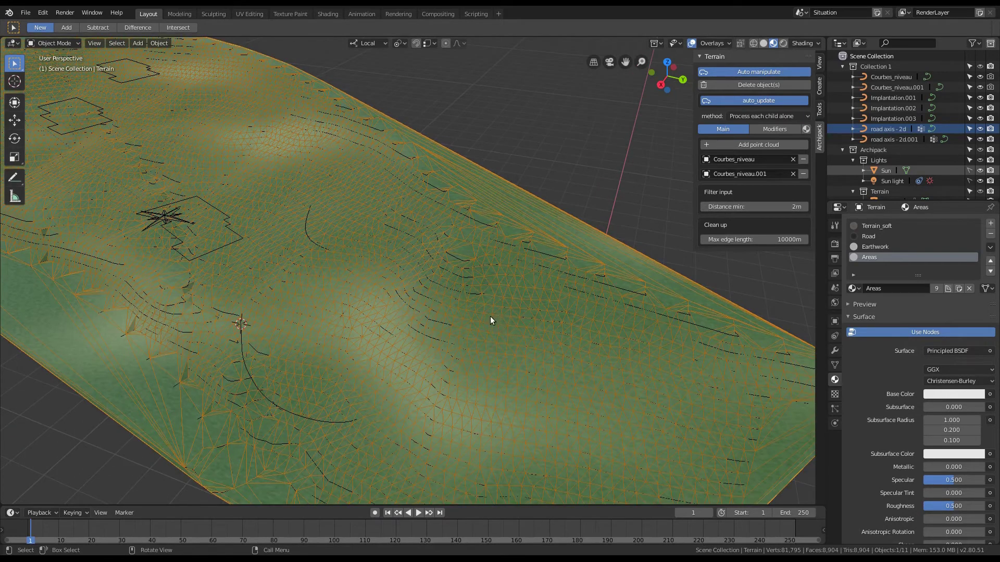
pyautogui.scroll(-6, 507, 287)
pyautogui.scroll(4, 507, 286)
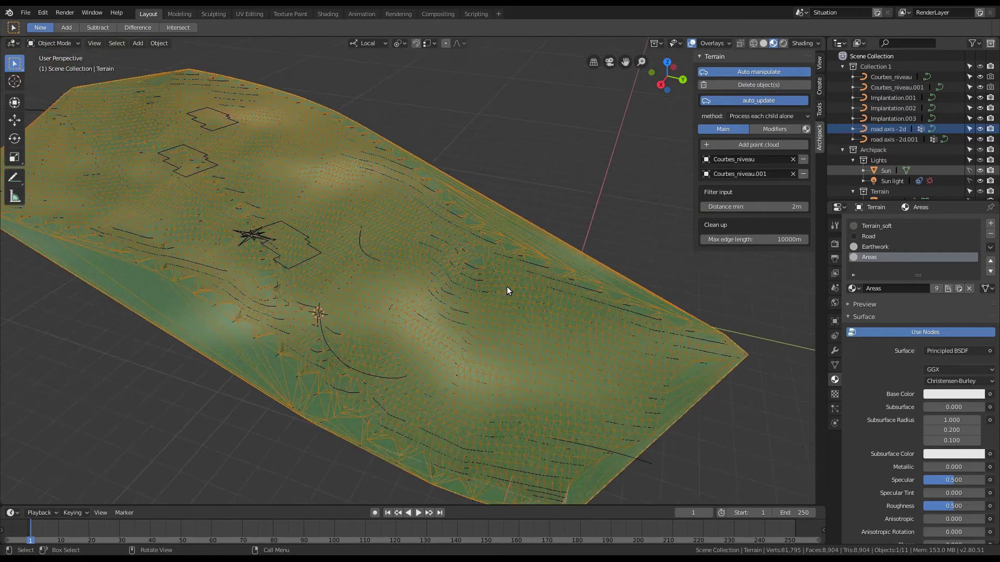
pyautogui.click(781, 207)
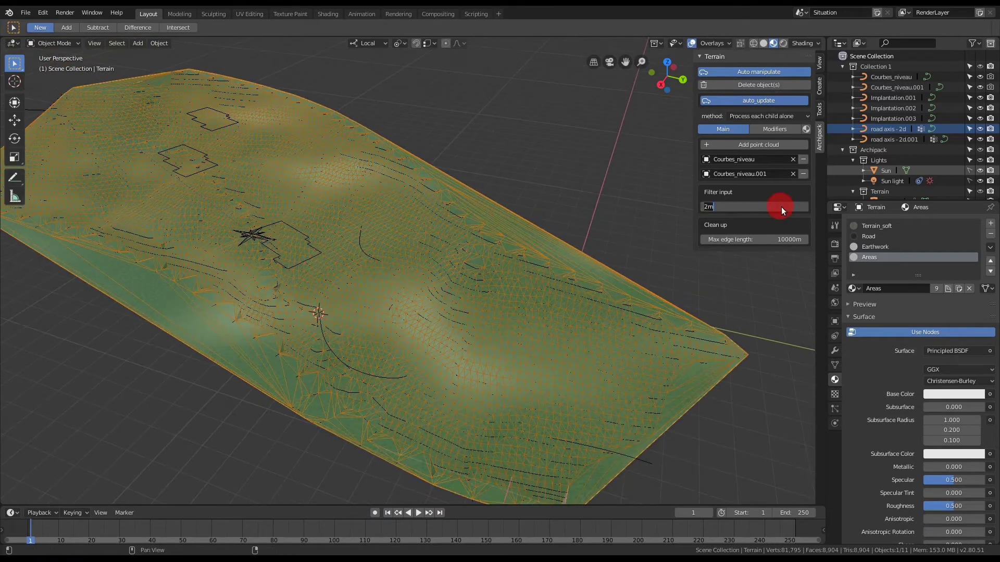
pyautogui.write('5')
pyautogui.press('Return')
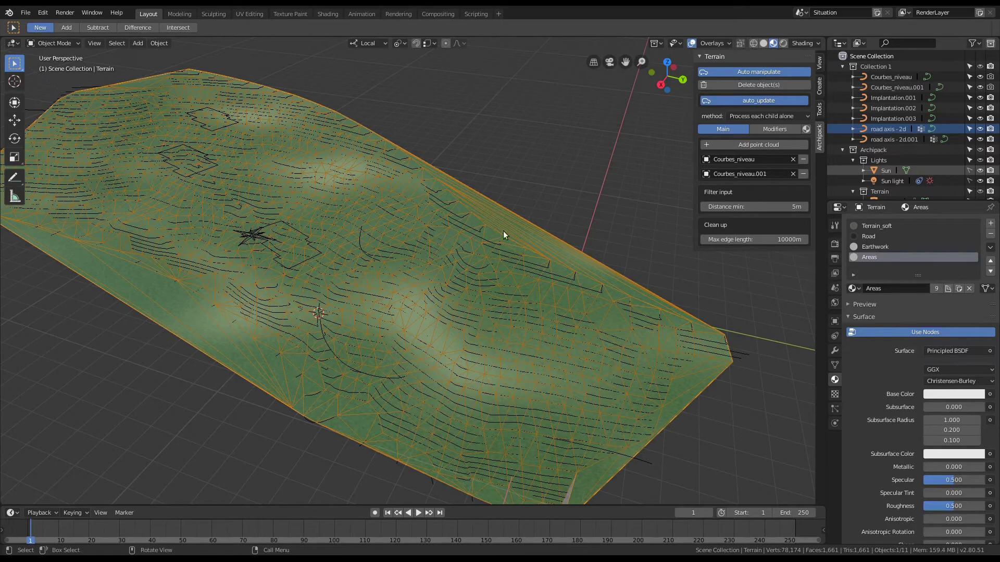
# - Set the terrain's Clean up maximum edge length to 20m
pyautogui.click(773, 239)
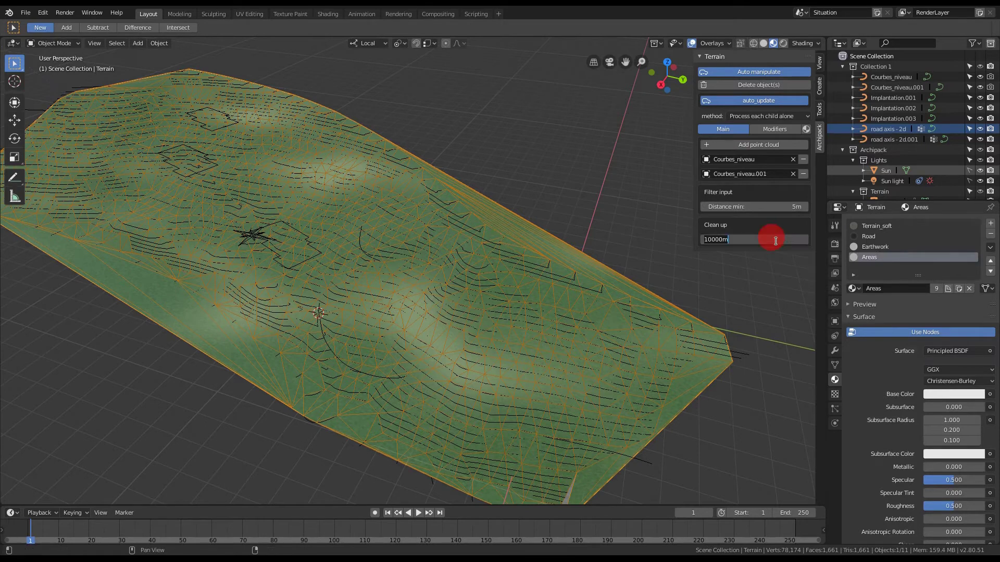
pyautogui.write('20')
pyautogui.press('Return')
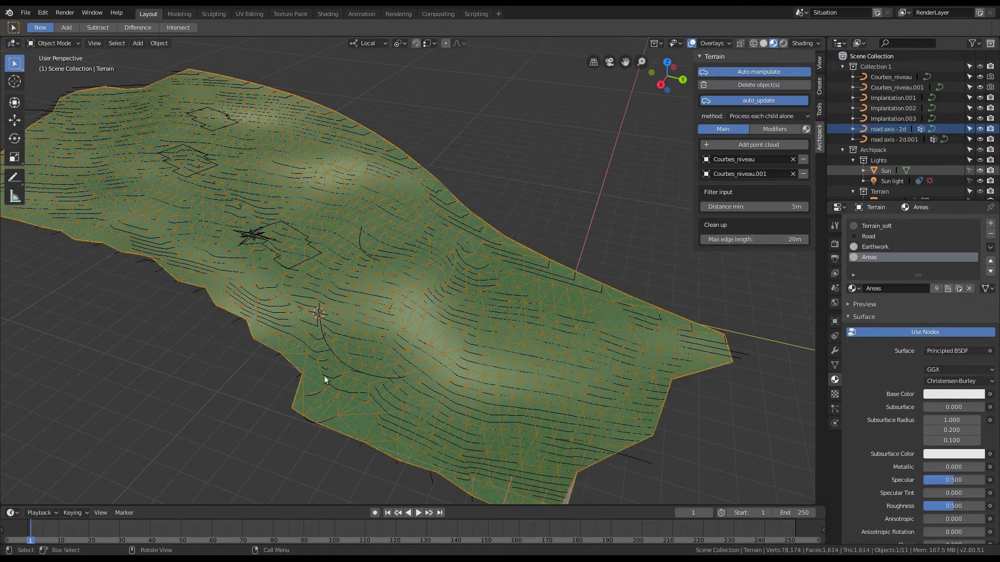
pyautogui.scroll(-2, 390, 322)
pyautogui.moveTo(390, 321); pyautogui.dragTo(520, 332, button='middle')
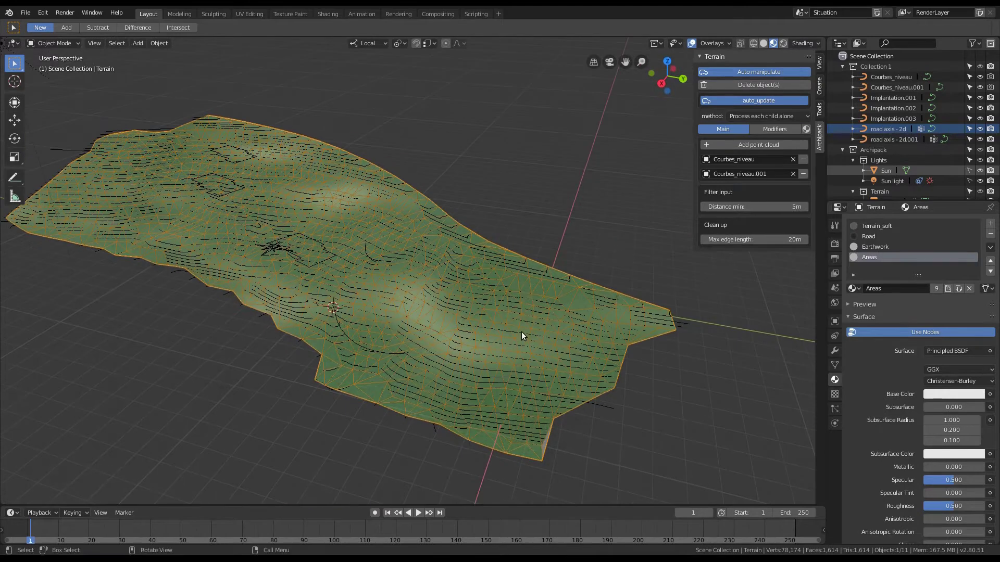
# - Show the terrain's modifier options: Terrain Cutter, Road, Earthwork and Material
pyautogui.click(776, 130)
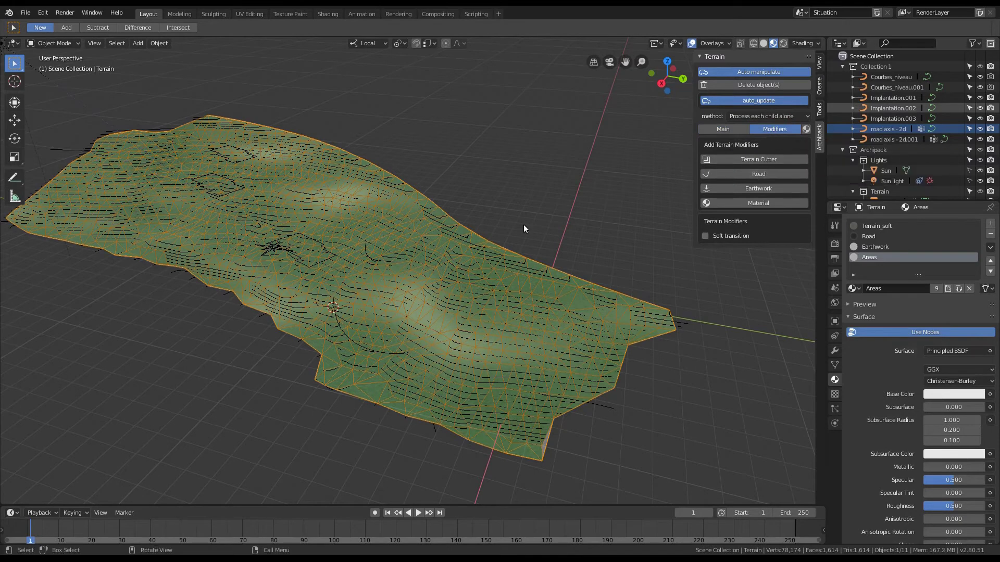
pyautogui.moveTo(460, 252)
pyautogui.mouseDown(button='middle')
pyautogui.moveTo(457, 279)
pyautogui.moveTo(469, 252)
pyautogui.mouseUp(button='middle')
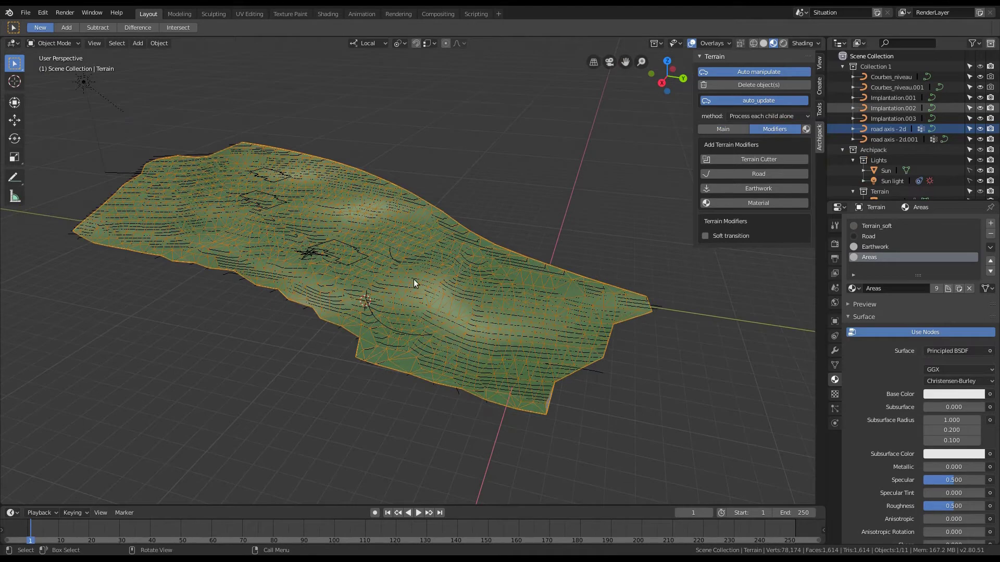
pyautogui.scroll(3, 417, 280)
# - Add a Road modifier whose axis comes from the road axis - 2d curve
pyautogui.click(751, 173)
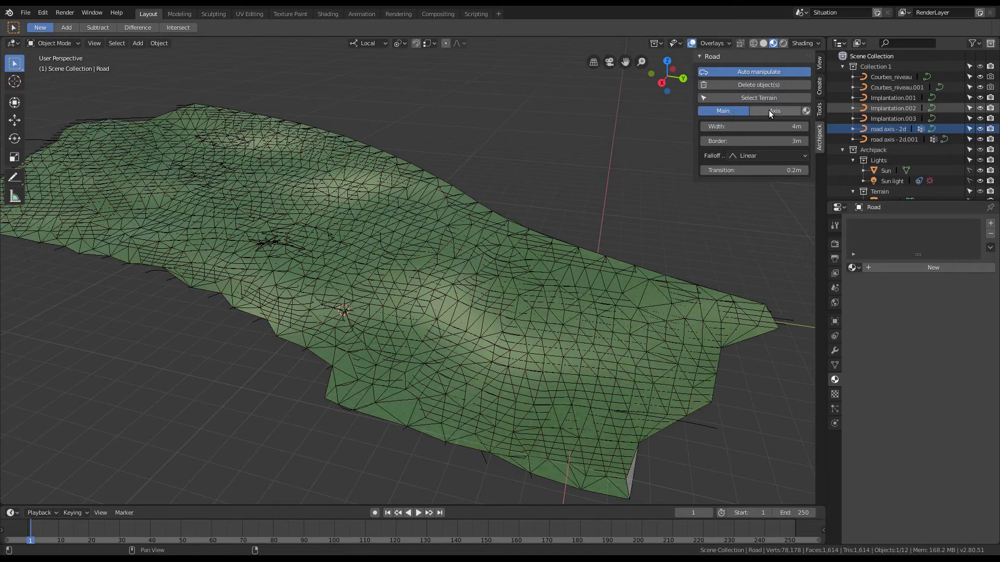
pyautogui.click(768, 110)
pyautogui.click(747, 127)
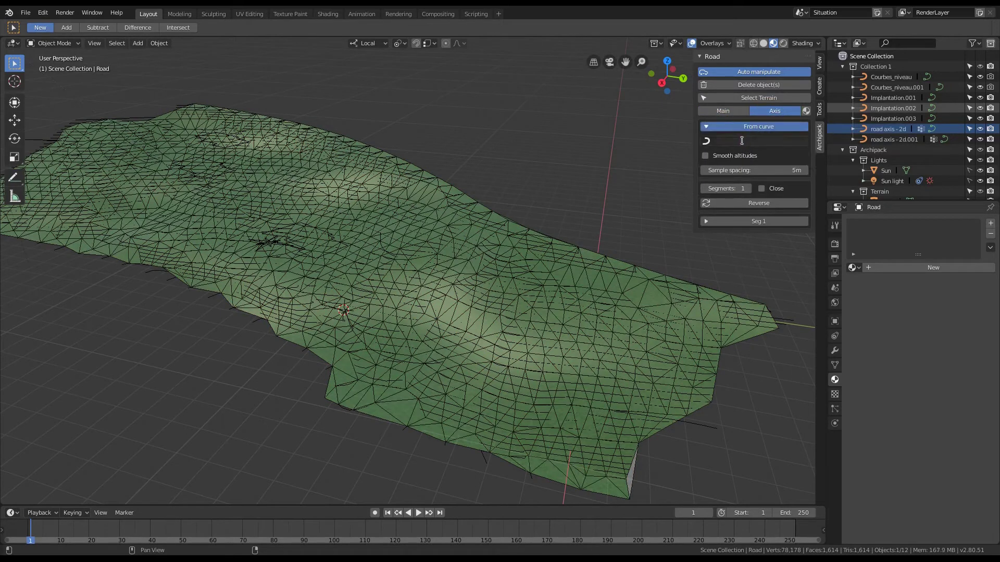
pyautogui.click(744, 140)
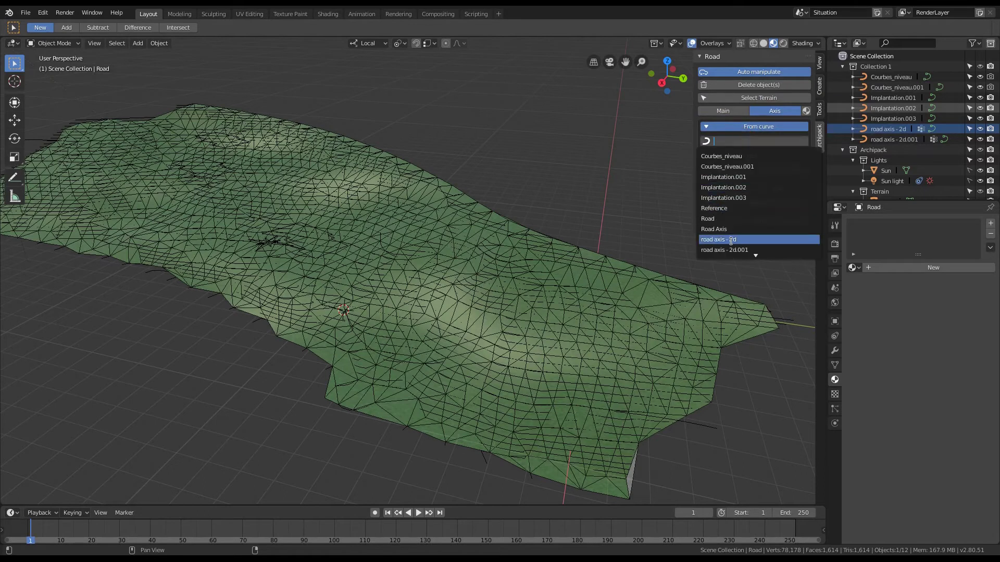
pyautogui.click(731, 240)
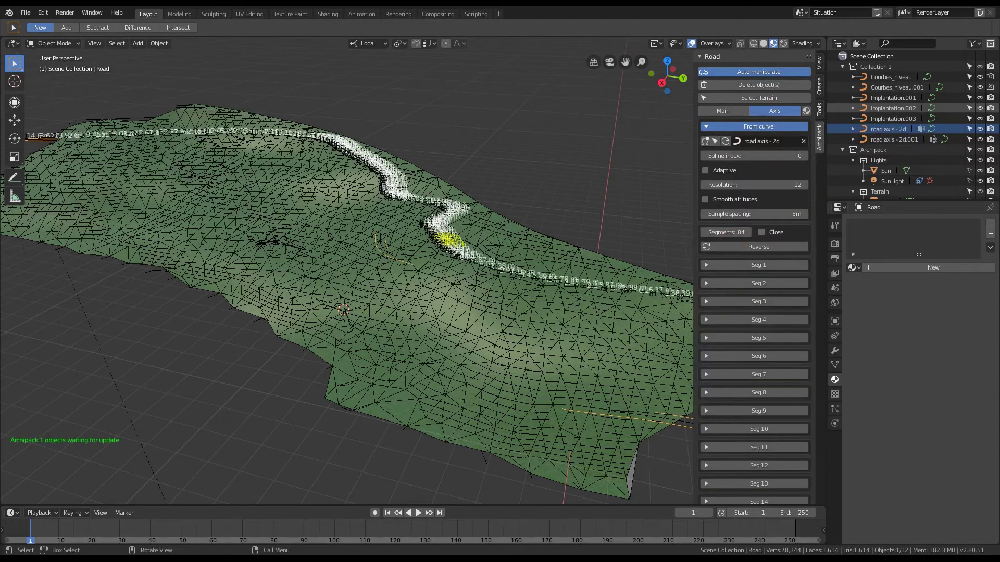
pyautogui.moveTo(513, 195); pyautogui.dragTo(522, 230, button='middle')
# - Switch to top view and make the road's axis sampling adaptive, giving 102 segments
pyautogui.press('KP_7')
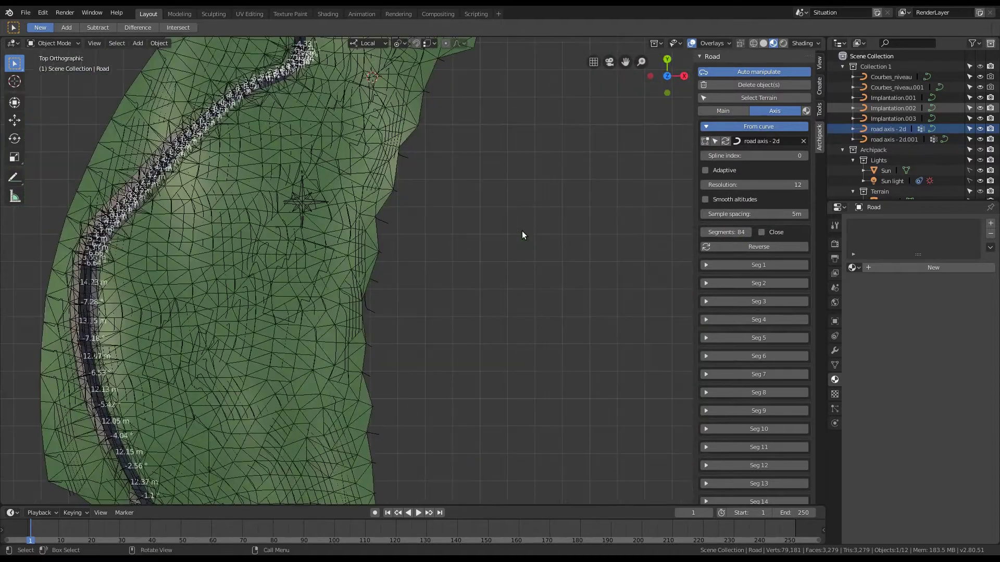
pyautogui.scroll(-5, 411, 285)
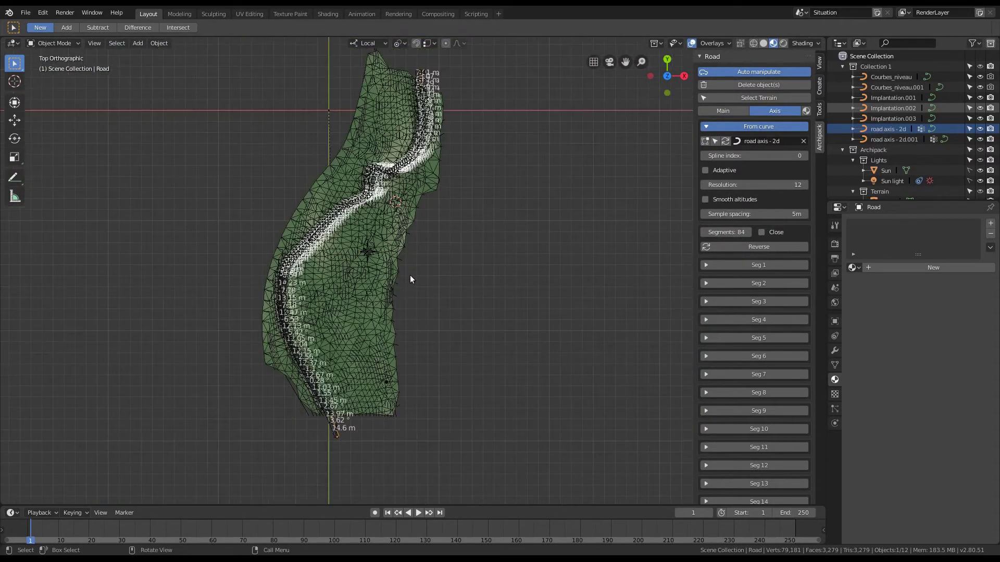
pyautogui.scroll(8, 389, 169)
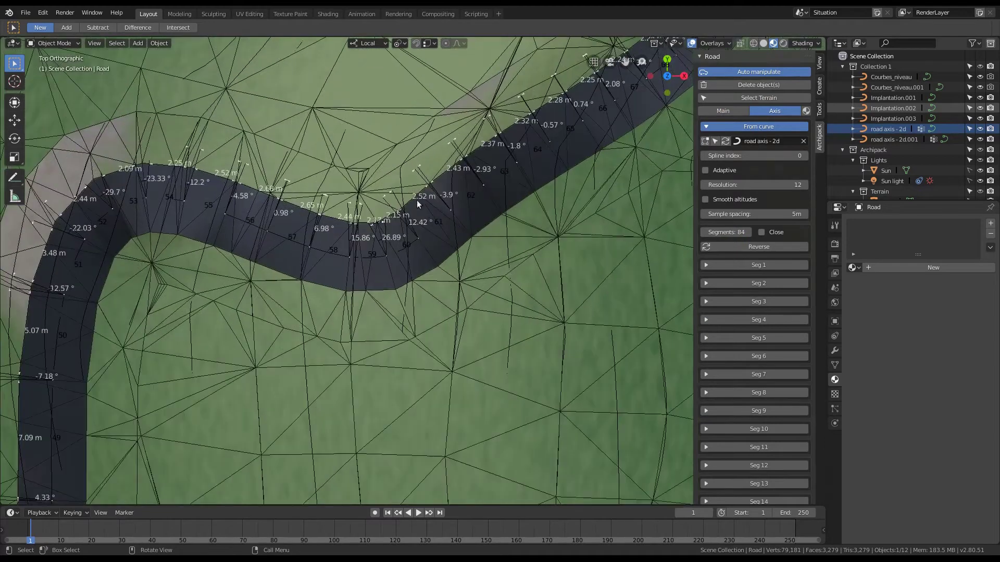
pyautogui.scroll(2, 385, 304)
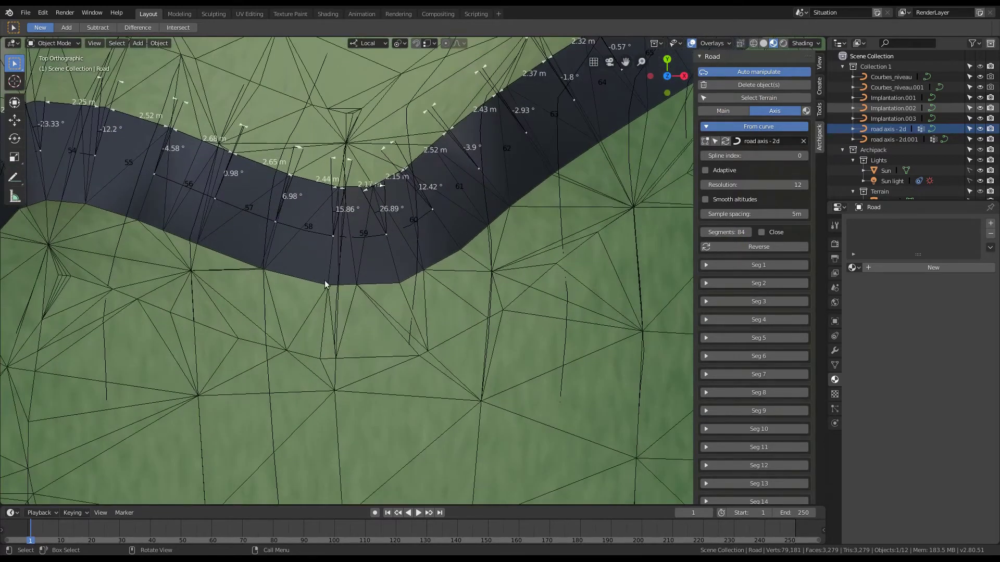
pyautogui.scroll(-2, 499, 291)
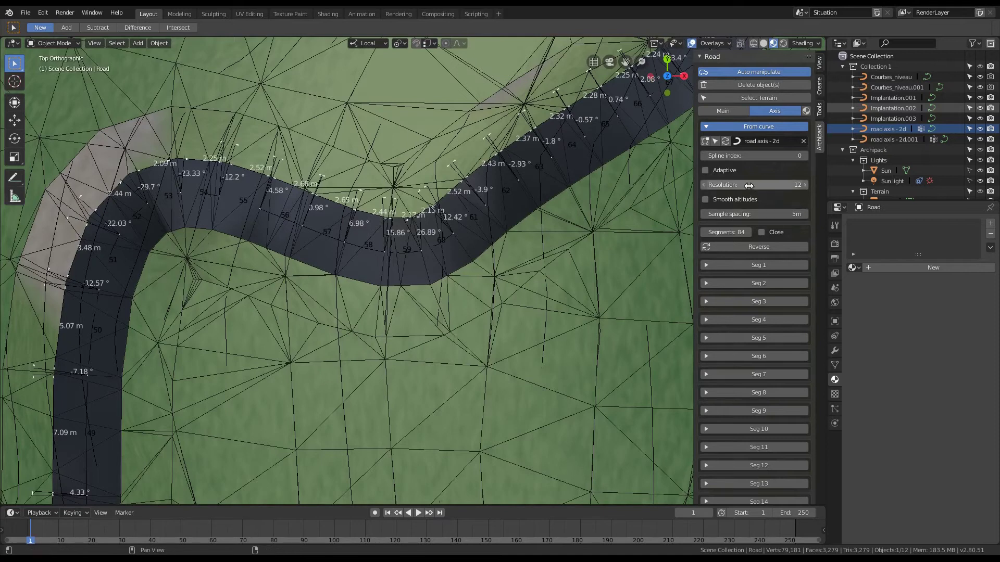
pyautogui.moveTo(796, 185); pyautogui.dragTo(779, 186)
pyautogui.click(705, 171)
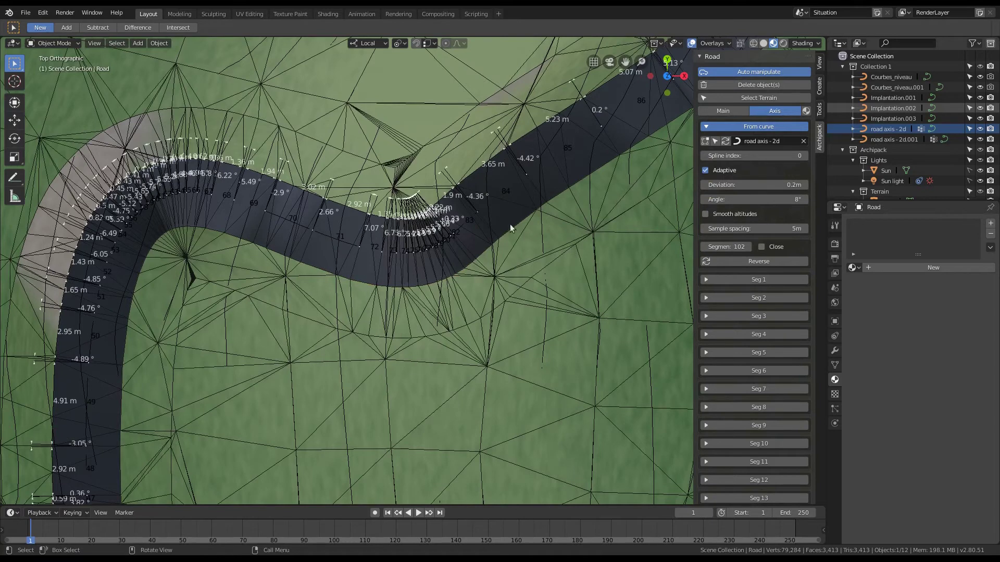
pyautogui.scroll(1, 461, 259)
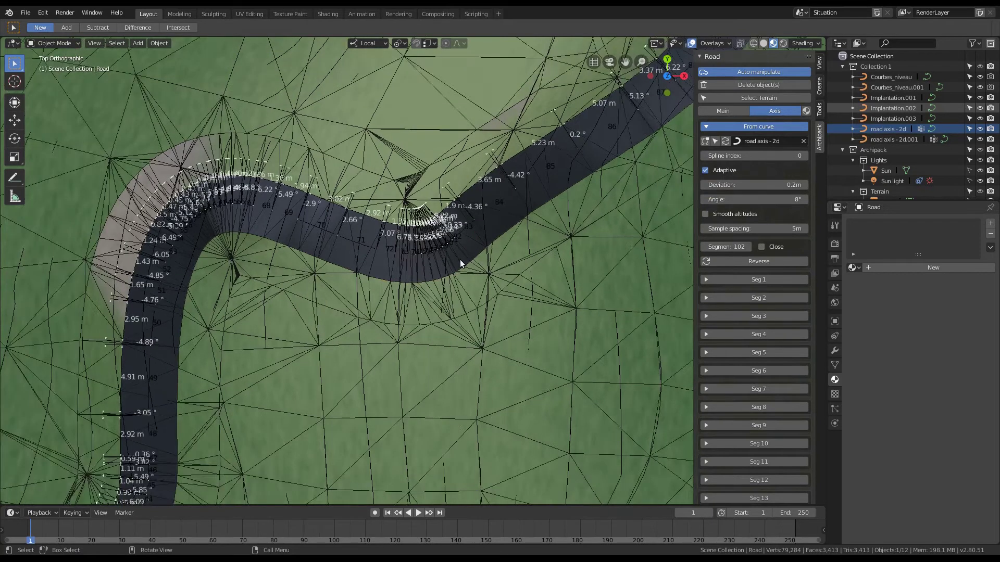
pyautogui.scroll(-2, 449, 271)
pyautogui.scroll(4, 449, 270)
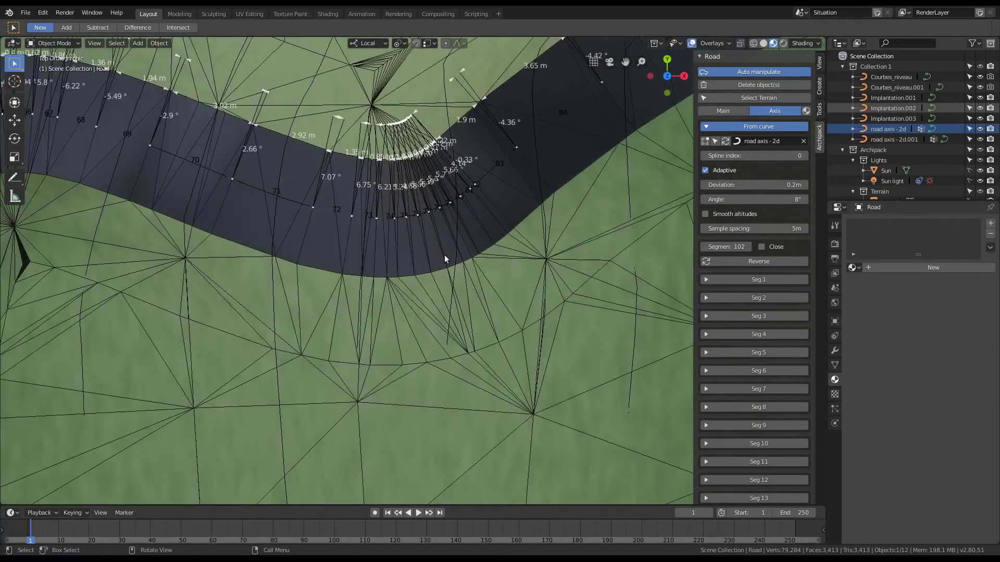
pyautogui.scroll(-5, 509, 270)
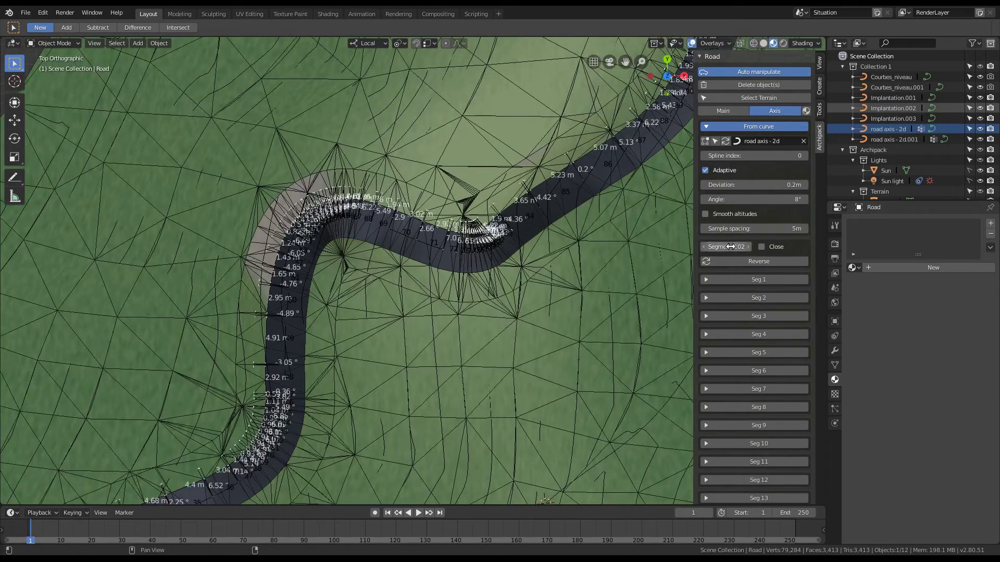
# - Move the road axis - 2d middle control point about 1.3m, regenerating the road with 99 segments
pyautogui.click(705, 142)
pyautogui.click(498, 244)
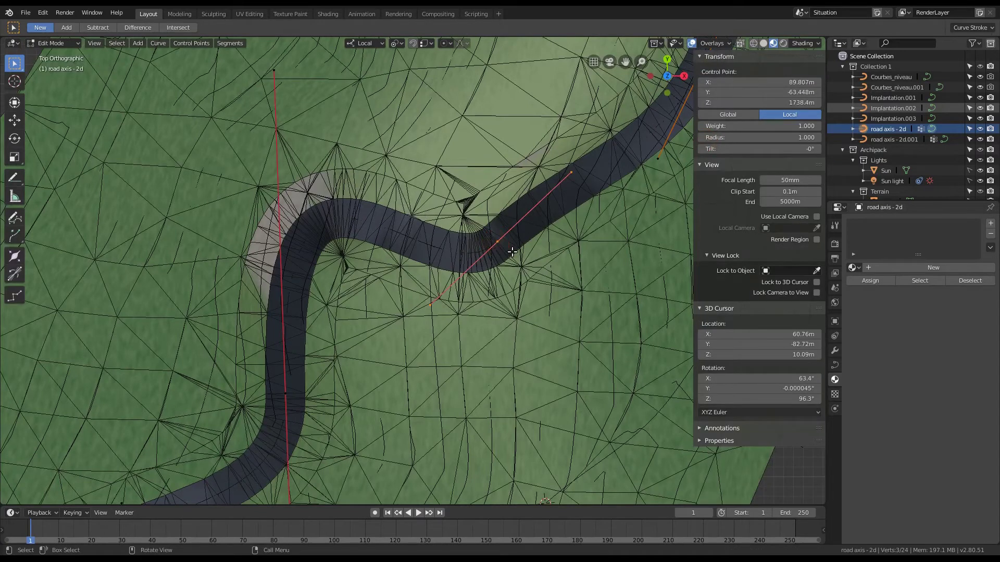
pyautogui.press('g')
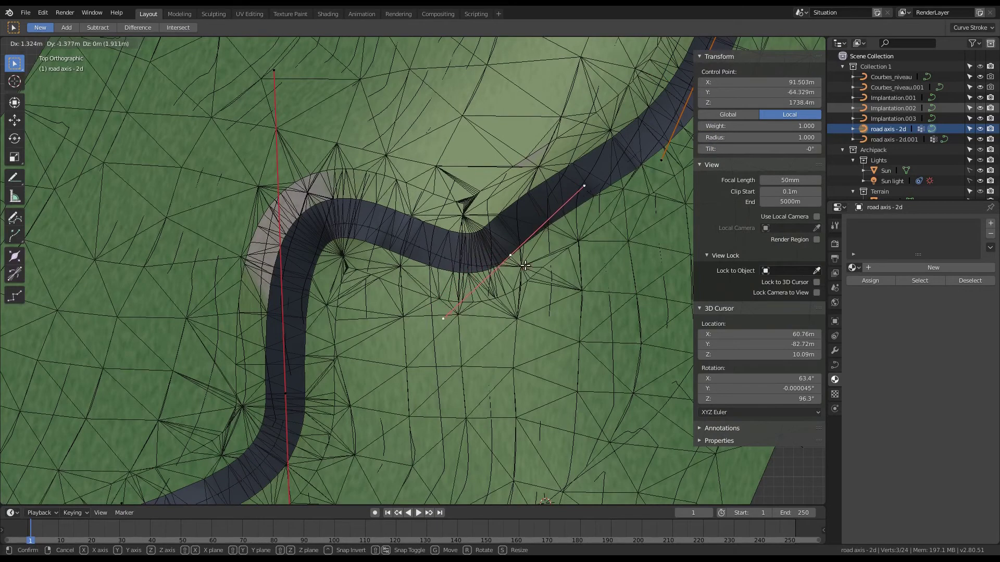
pyautogui.click(525, 266)
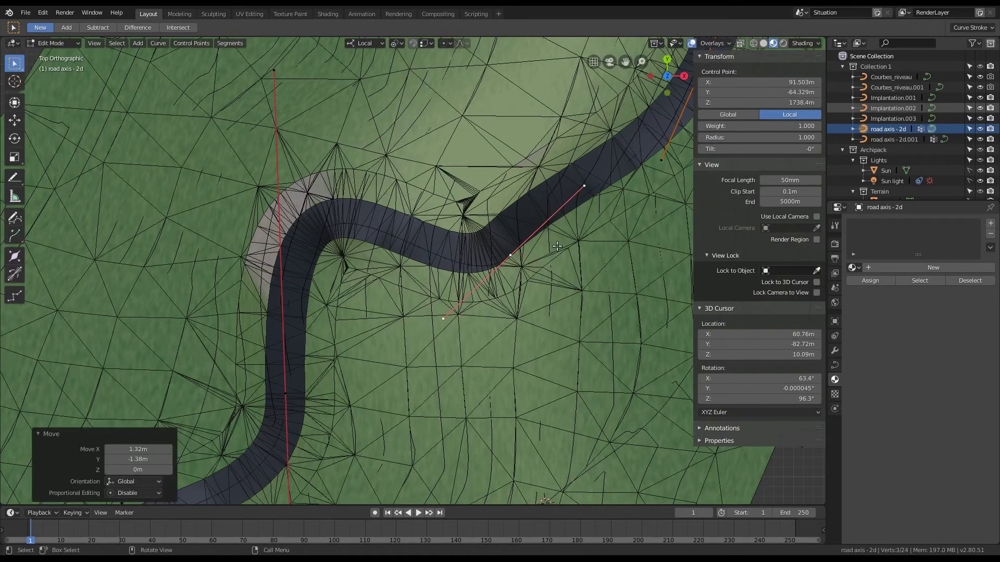
pyautogui.press('Tab')
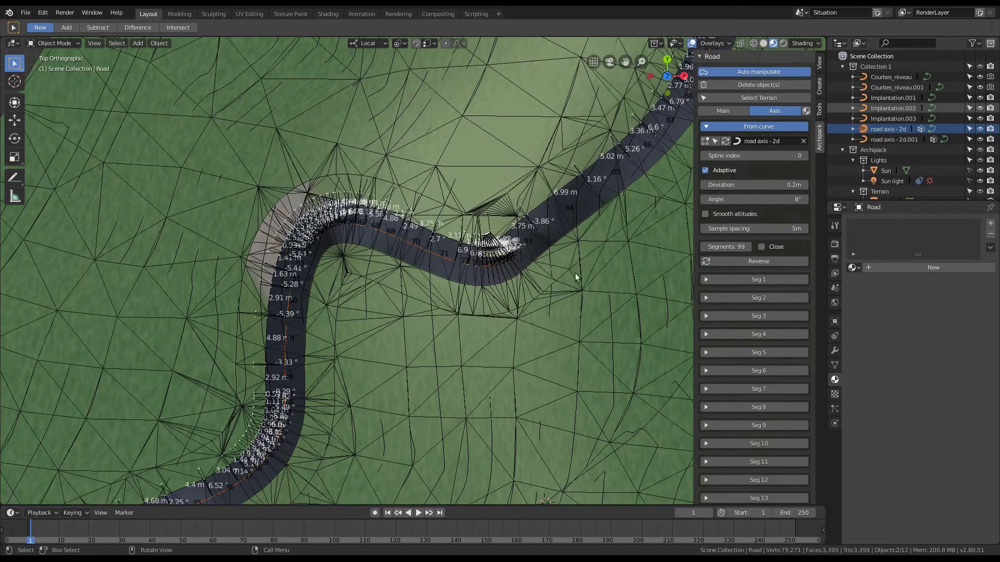
pyautogui.scroll(3, 529, 254)
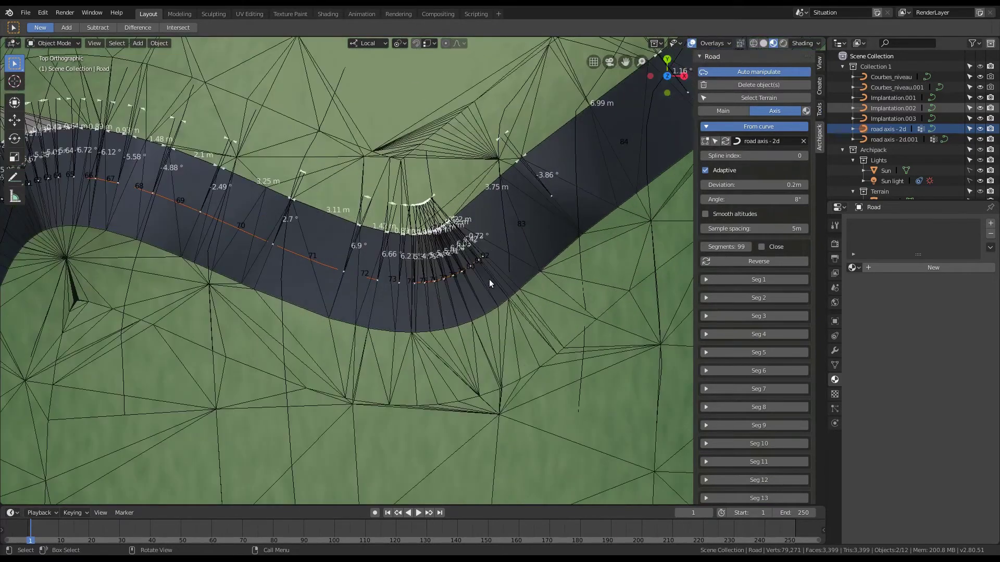
pyautogui.scroll(-2, 488, 279)
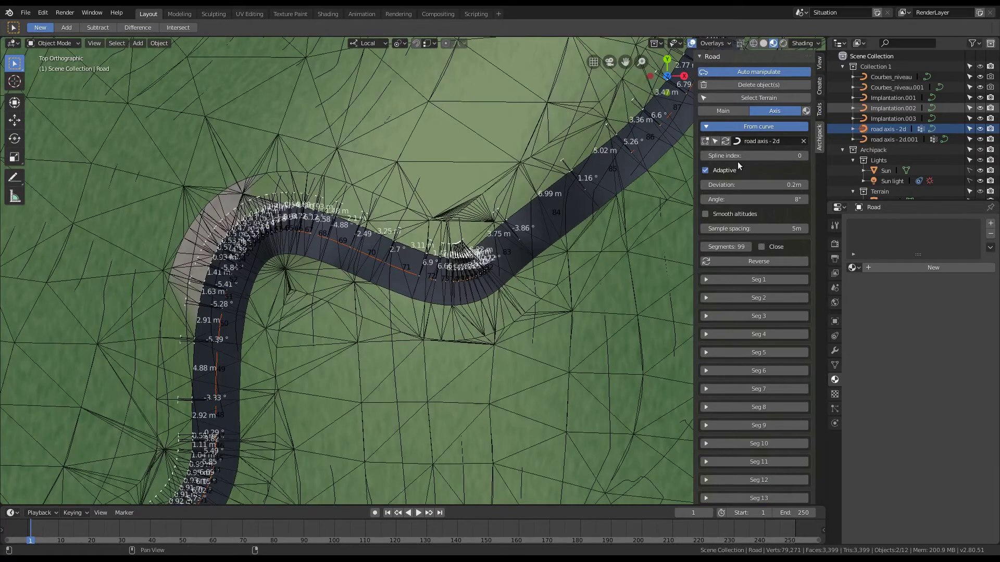
# - Set the road's Transition to 0.5m and Border to 6m in its Main settings
pyautogui.click(731, 110)
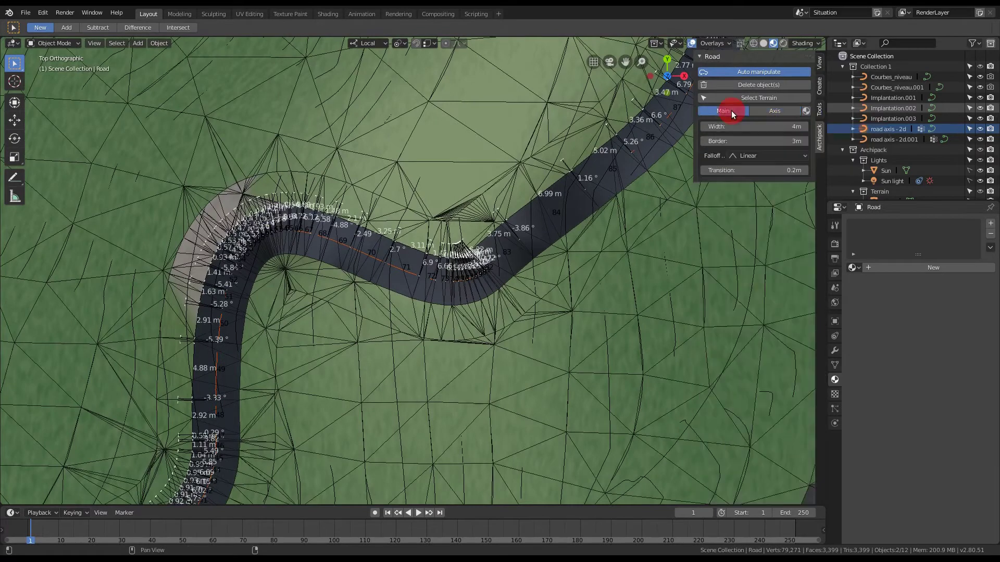
pyautogui.moveTo(535, 295); pyautogui.dragTo(512, 334, button='middle')
pyautogui.scroll(6, 512, 334)
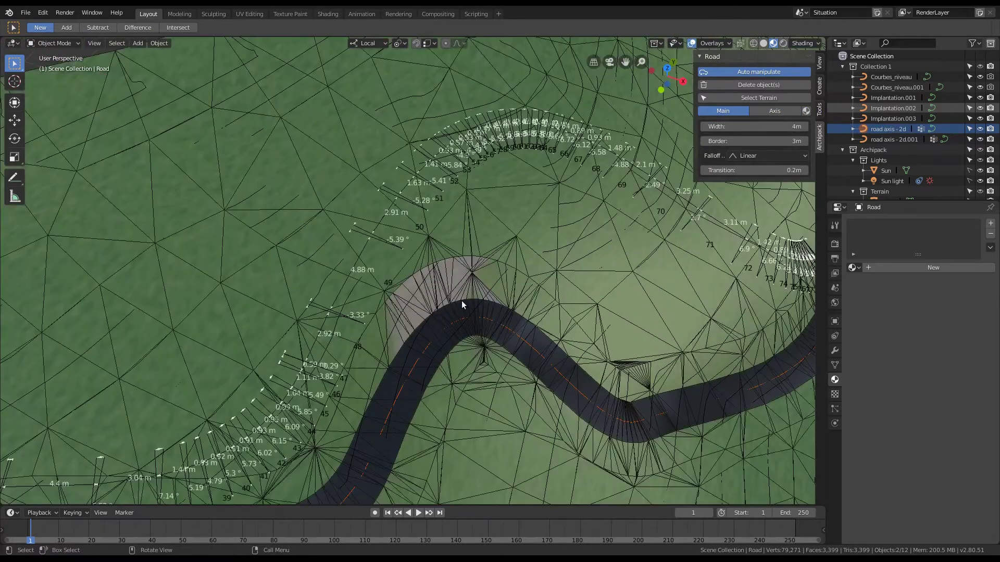
pyautogui.click(748, 172)
pyautogui.write('0.5')
pyautogui.press('Return')
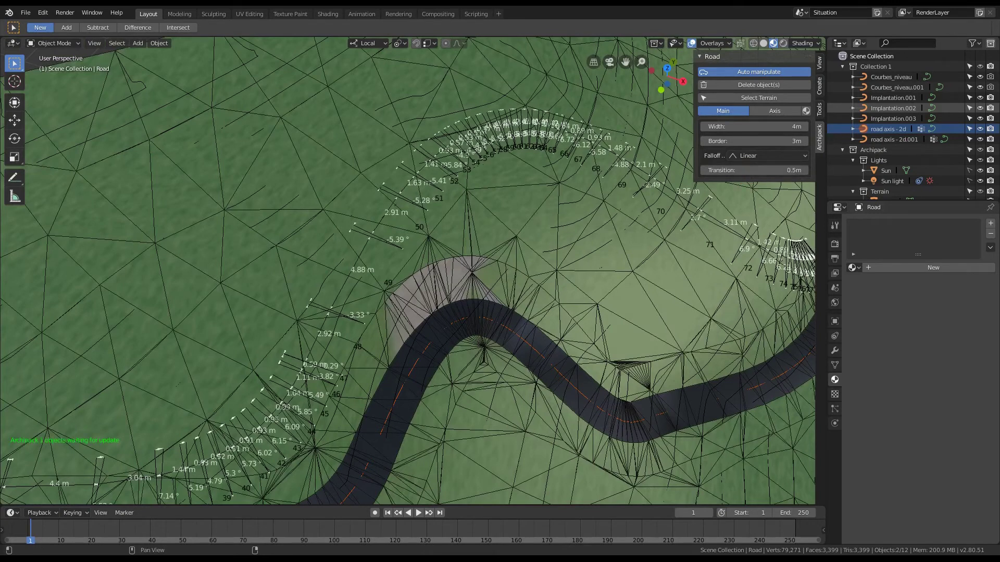
pyautogui.click(769, 141)
pyautogui.write('6')
pyautogui.press('Return')
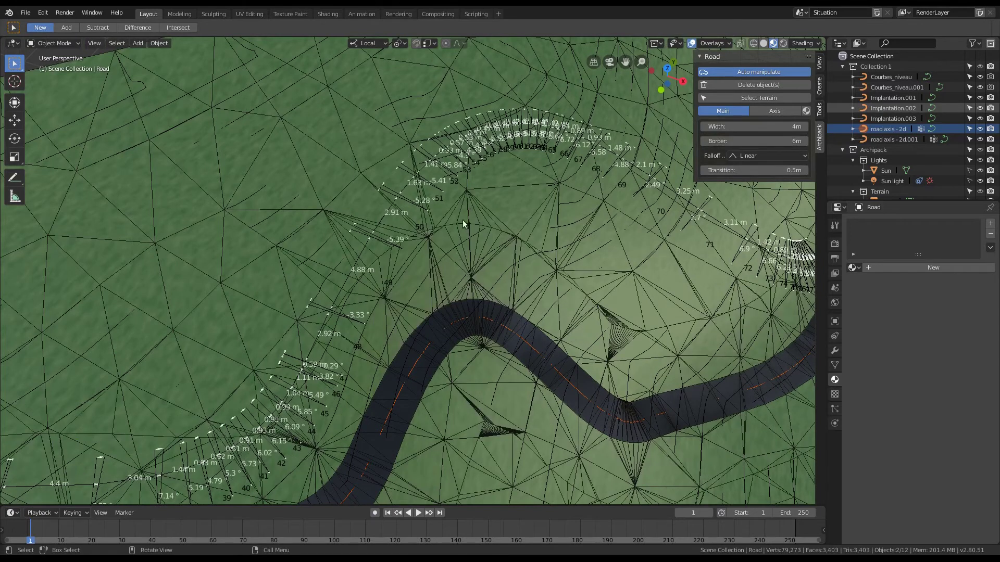
pyautogui.moveTo(439, 238); pyautogui.dragTo(473, 398, button='middle')
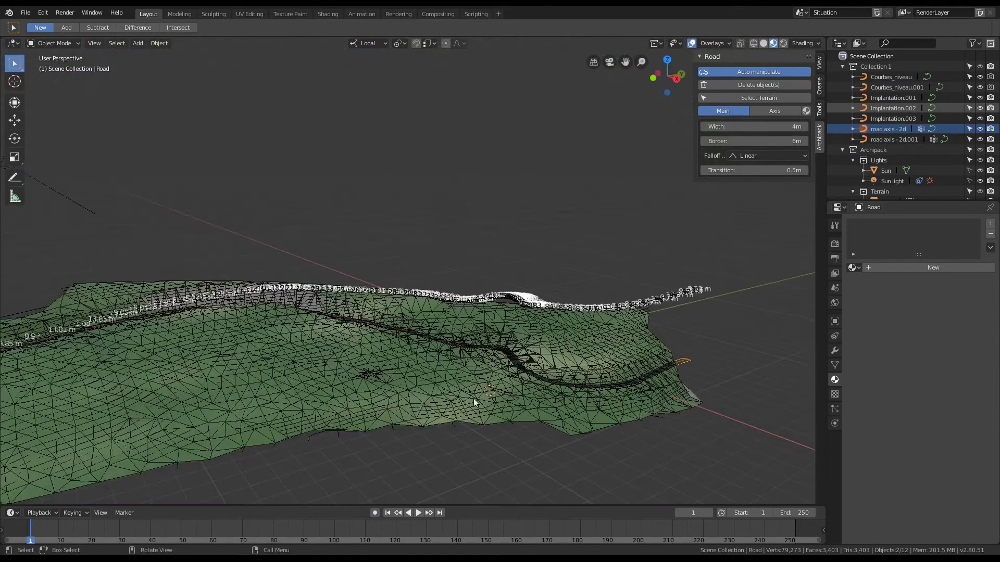
# - Orbit to a higher view and select the Terrain mesh
pyautogui.scroll(5, 506, 346)
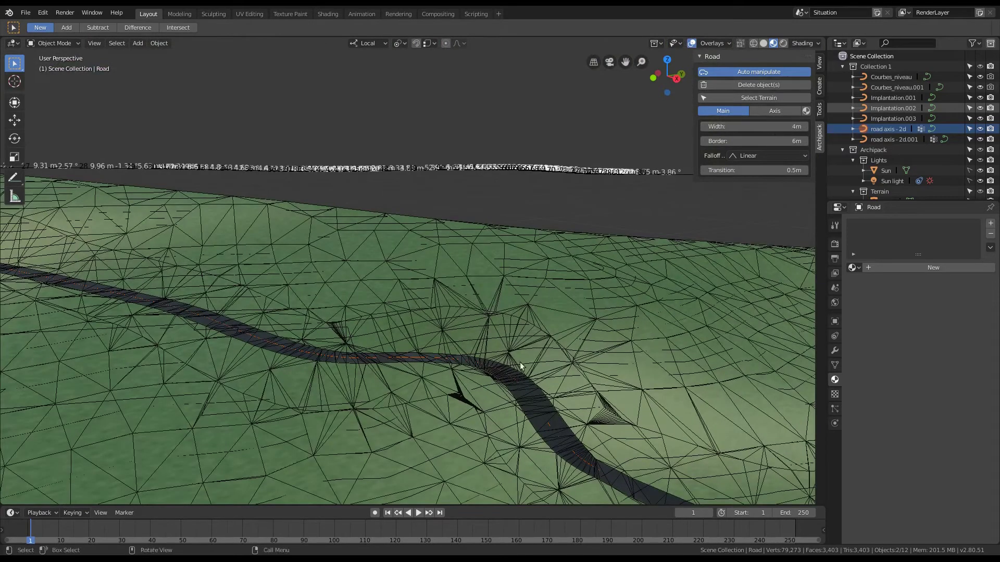
pyautogui.moveTo(542, 289); pyautogui.dragTo(489, 258, button='middle')
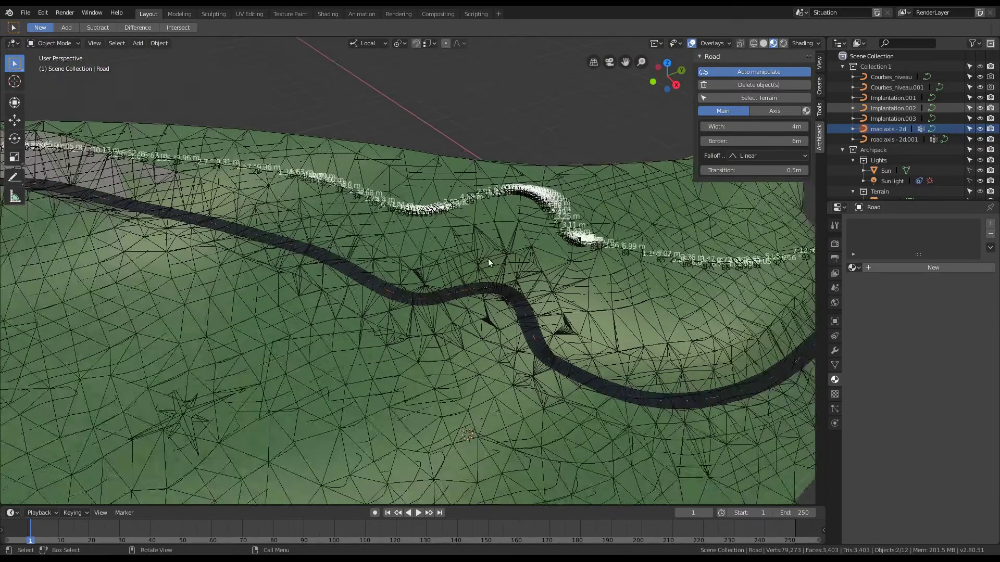
pyautogui.click(486, 335)
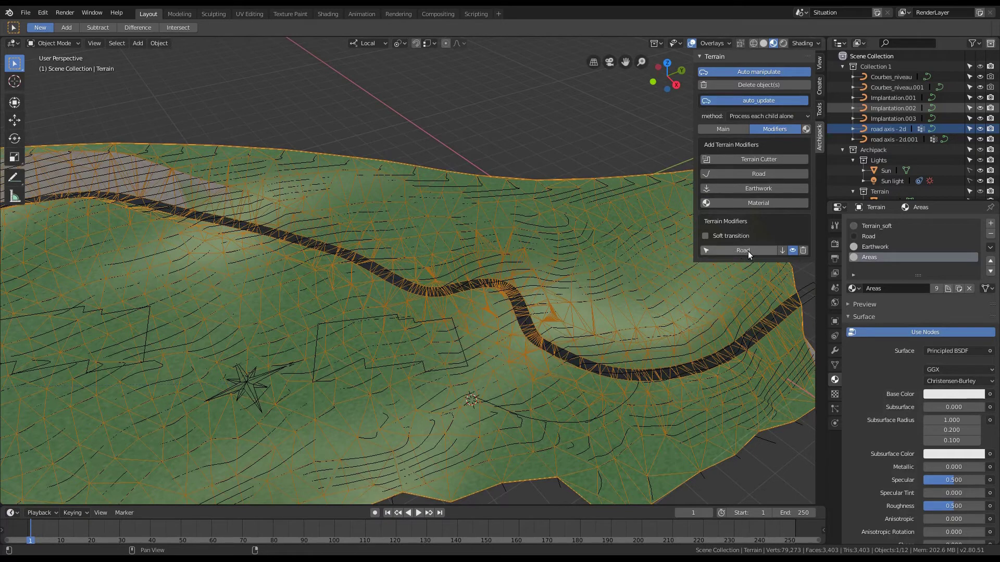
# - Toggle the Road modifier's visibility off and back on, then add an Earthwork modifier
pyautogui.click(793, 250)
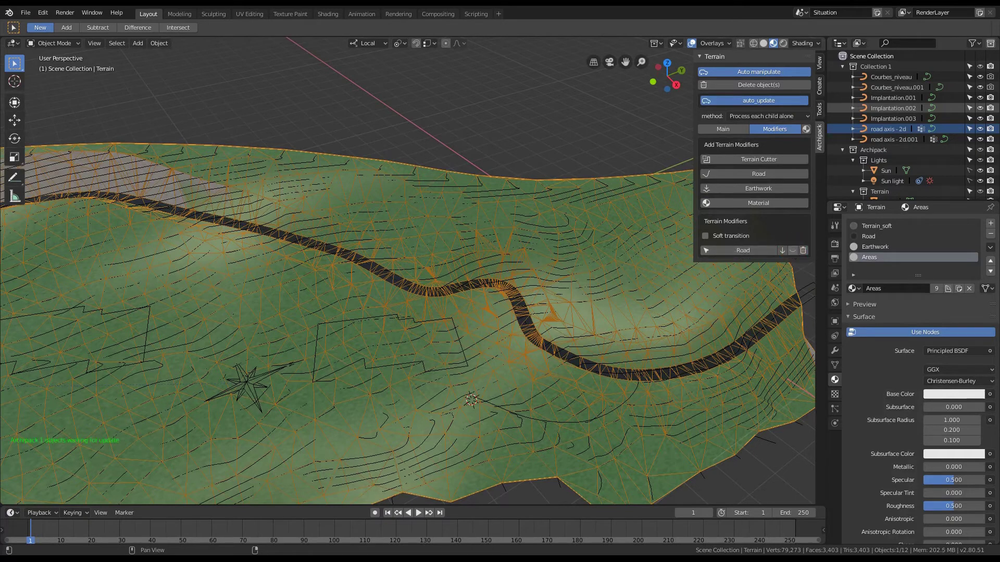
pyautogui.click(792, 251)
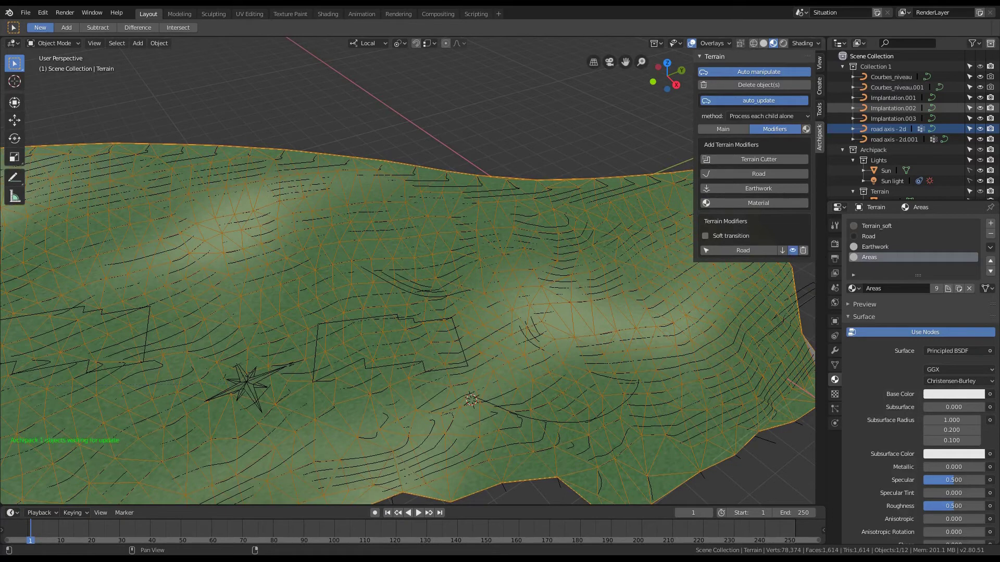
pyautogui.click(744, 189)
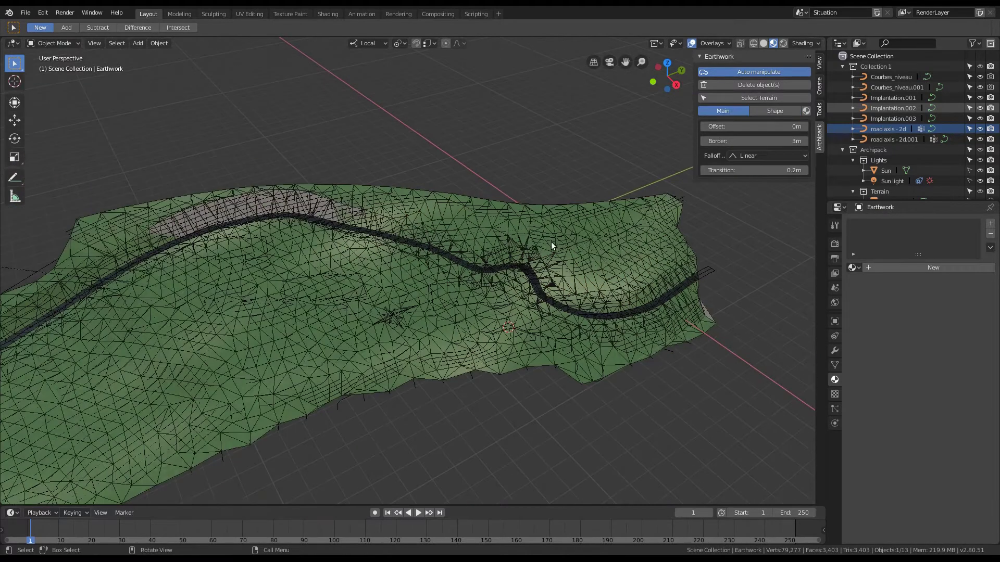
# - Shape the earthwork from the Implantation.001 footprint curve, producing a 12-segment building pad
pyautogui.click(776, 110)
pyautogui.click(764, 125)
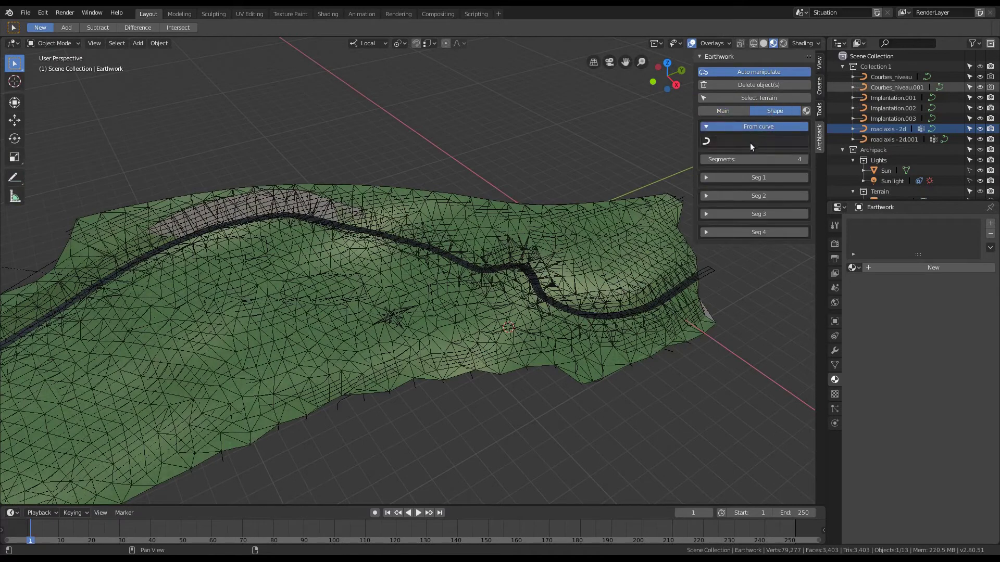
pyautogui.click(750, 141)
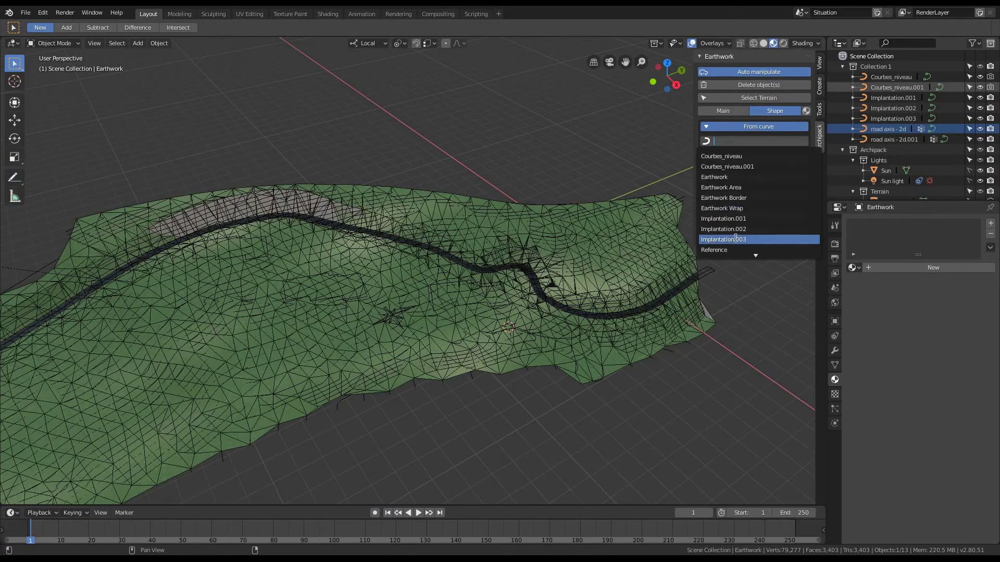
pyautogui.click(738, 219)
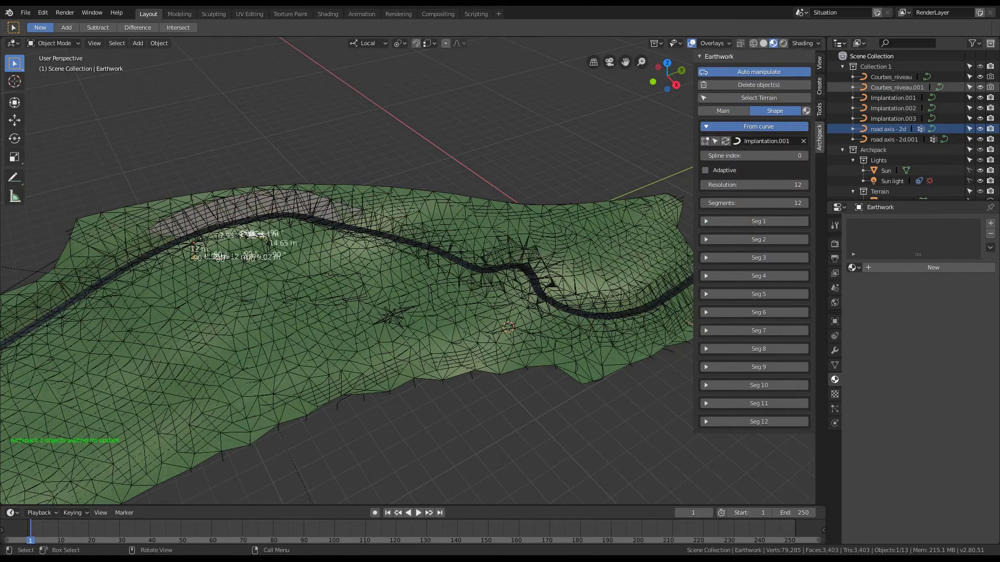
pyautogui.moveTo(286, 292); pyautogui.dragTo(224, 276, button='middle')
pyautogui.scroll(5, 218, 263)
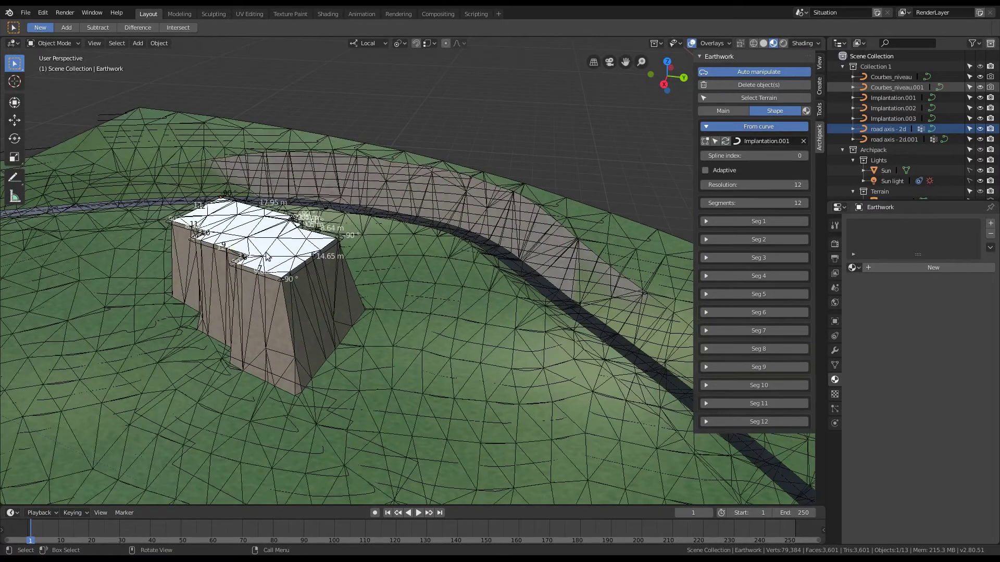
# - Lower the earthwork pad 17.2 m along its local Z and show its Main settings
pyautogui.press('g')
pyautogui.press('z')
pyautogui.press('z')
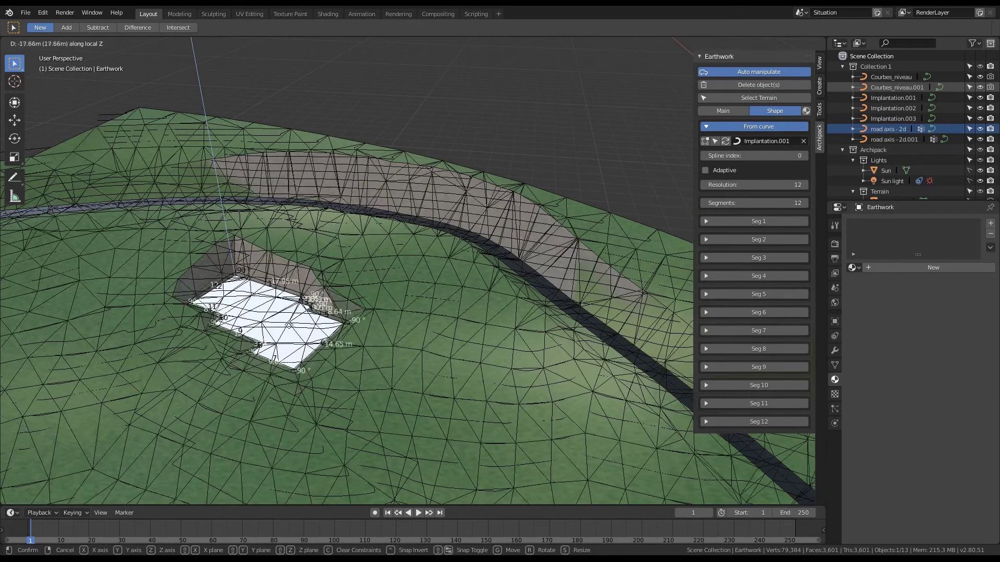
pyautogui.click(296, 325)
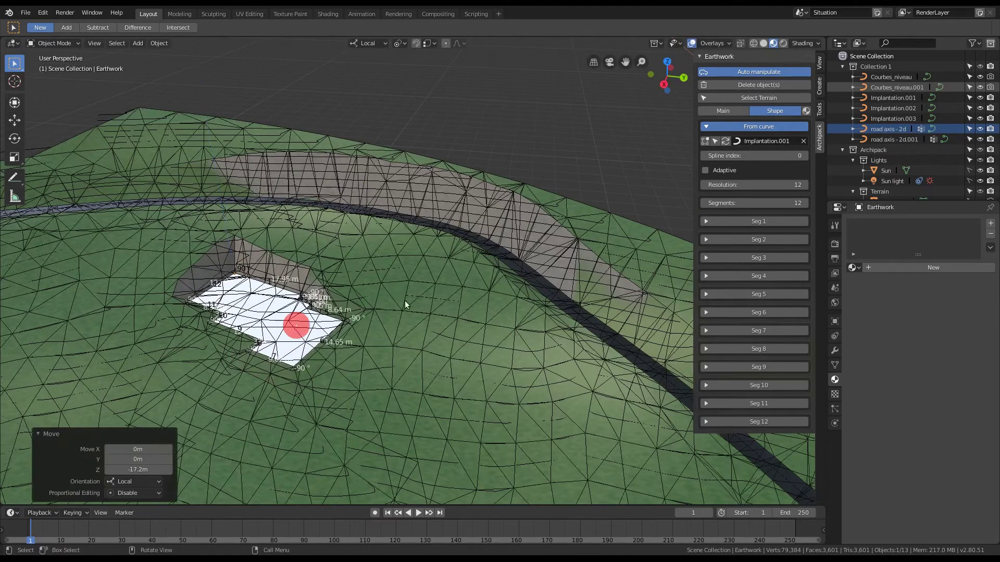
pyautogui.scroll(-3, 420, 292)
pyautogui.scroll(3, 309, 327)
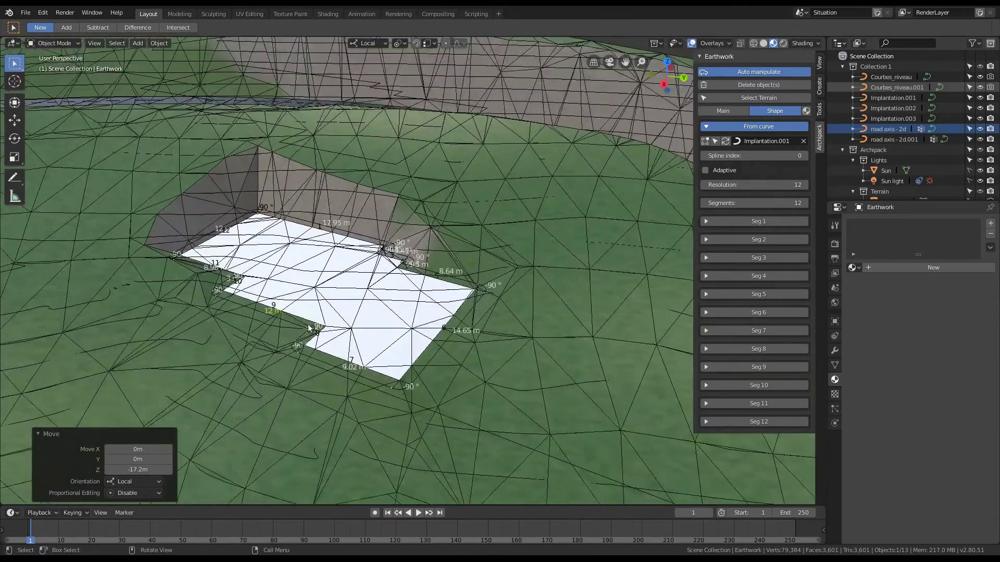
pyautogui.moveTo(373, 313)
pyautogui.mouseDown(button='middle')
pyautogui.moveTo(347, 277)
pyautogui.moveTo(364, 313)
pyautogui.mouseUp(button='middle')
pyautogui.scroll(-1, 364, 312)
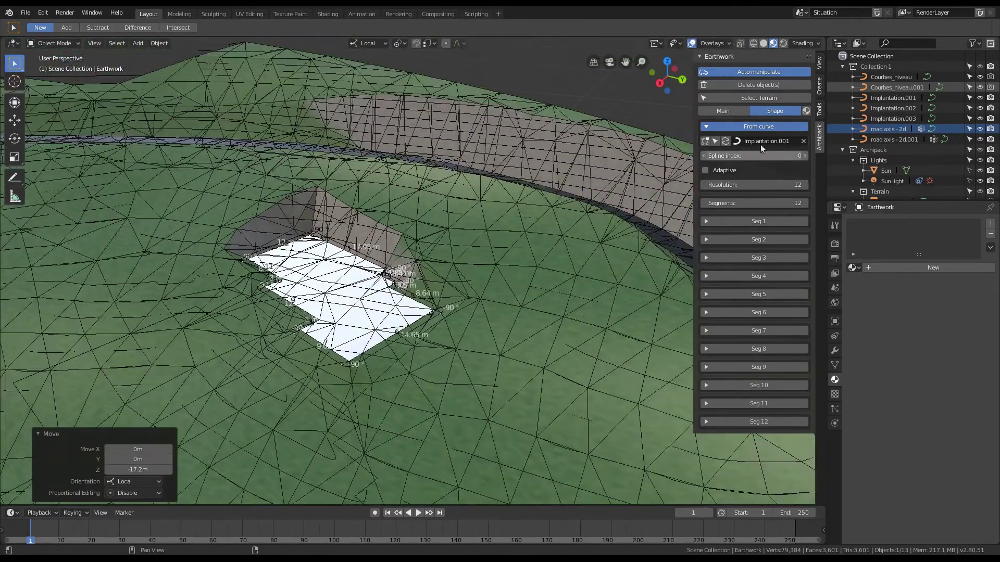
pyautogui.click(735, 111)
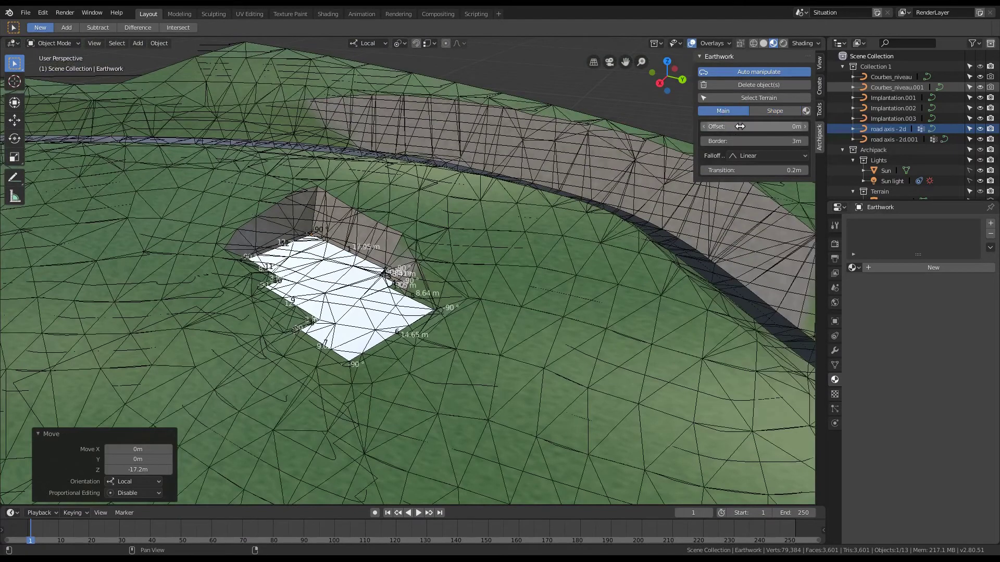
# - Set the earthwork offset to 2 m and its border to 5 m
pyautogui.click(740, 126)
pyautogui.write('2')
pyautogui.press('Return')
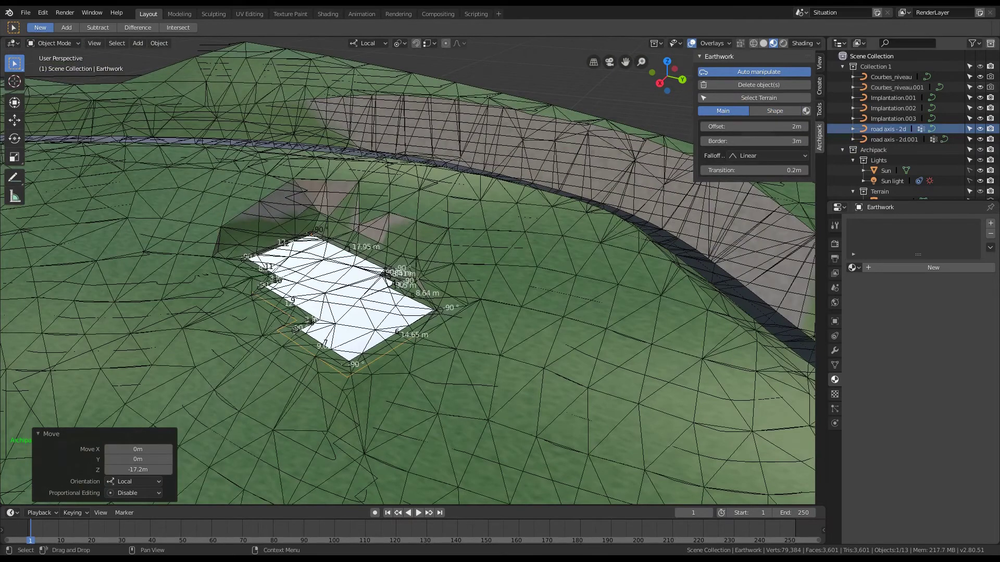
pyautogui.click(772, 140)
pyautogui.write('6')
pyautogui.press('BackSpace')
pyautogui.write('5')
pyautogui.press('Return')
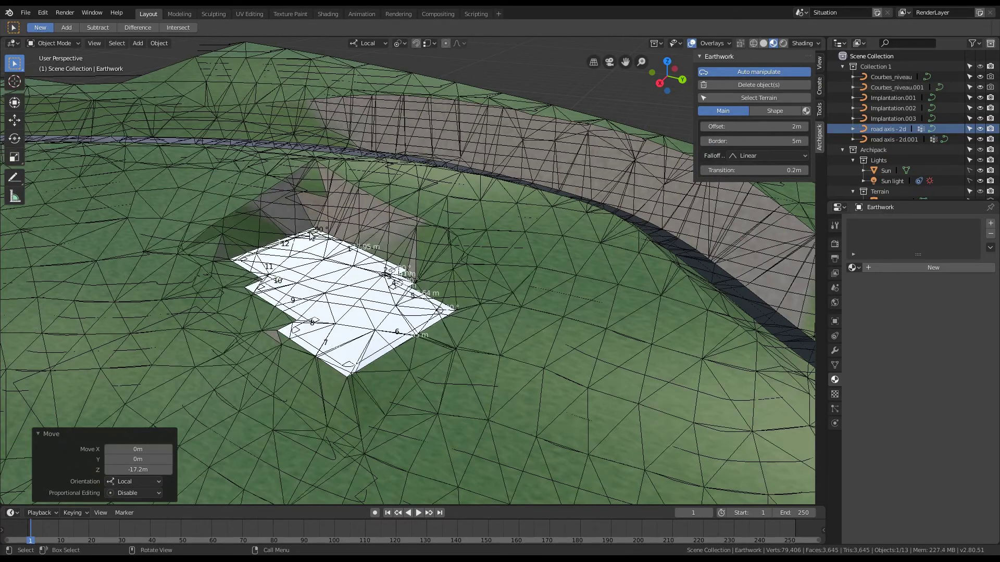
# - Try Smooth falloff on the earthwork pad, then set it back to Linear
pyautogui.moveTo(329, 287)
pyautogui.mouseDown(button='middle')
pyautogui.moveTo(353, 334)
pyautogui.moveTo(326, 275)
pyautogui.moveTo(327, 284)
pyautogui.mouseUp(button='middle')
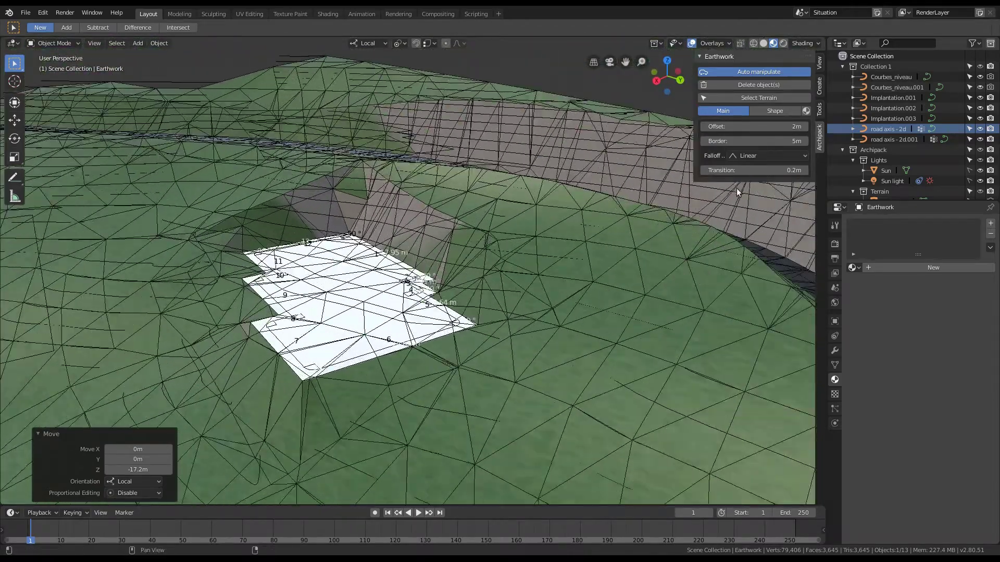
pyautogui.click(758, 156)
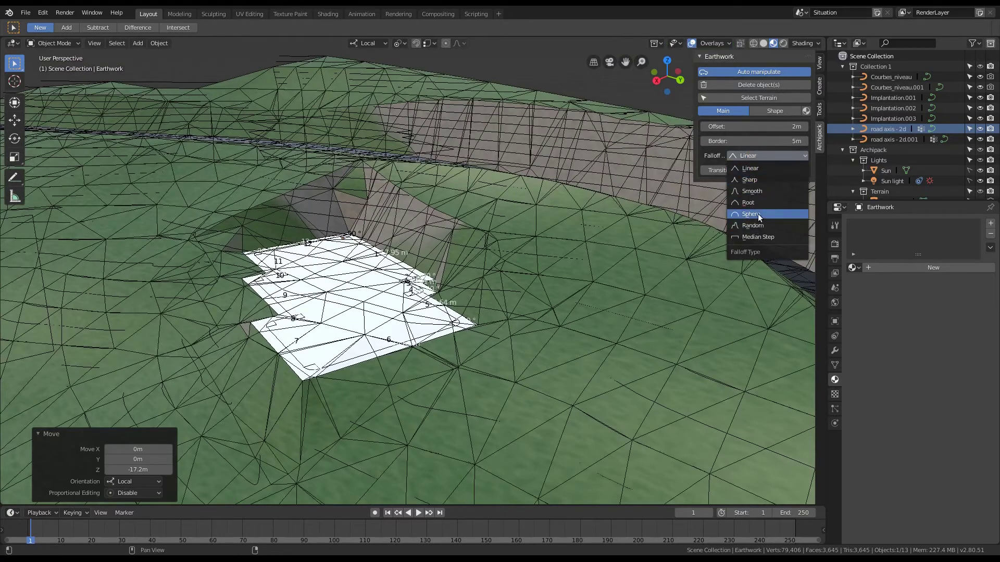
pyautogui.click(755, 192)
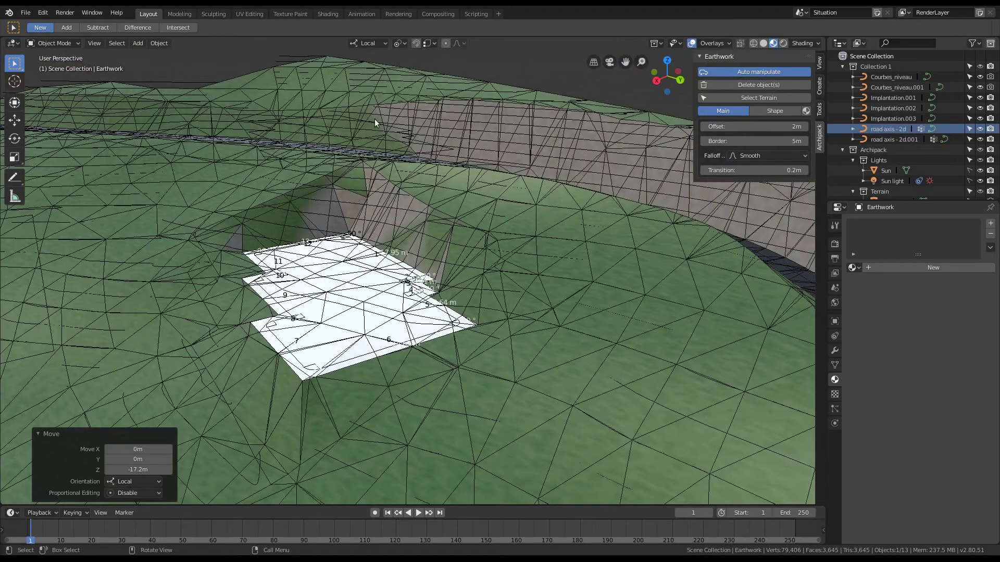
pyautogui.click(758, 156)
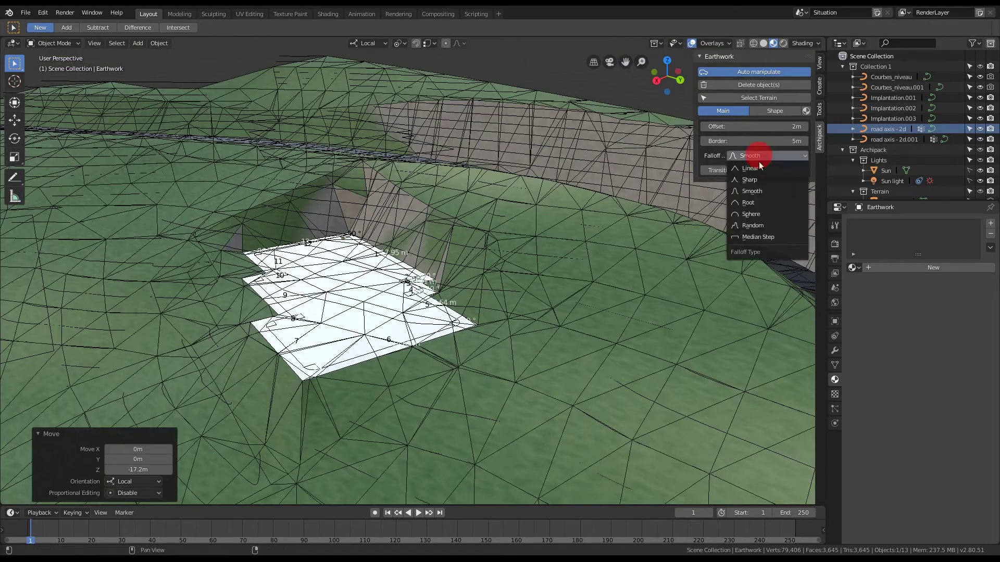
pyautogui.click(757, 168)
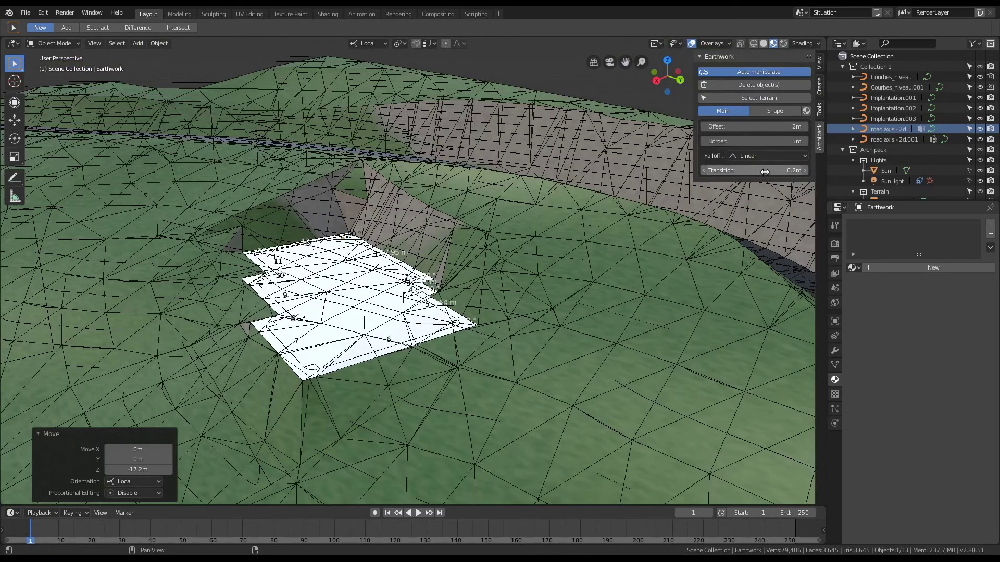
pyautogui.moveTo(472, 207); pyautogui.dragTo(494, 220, button='middle')
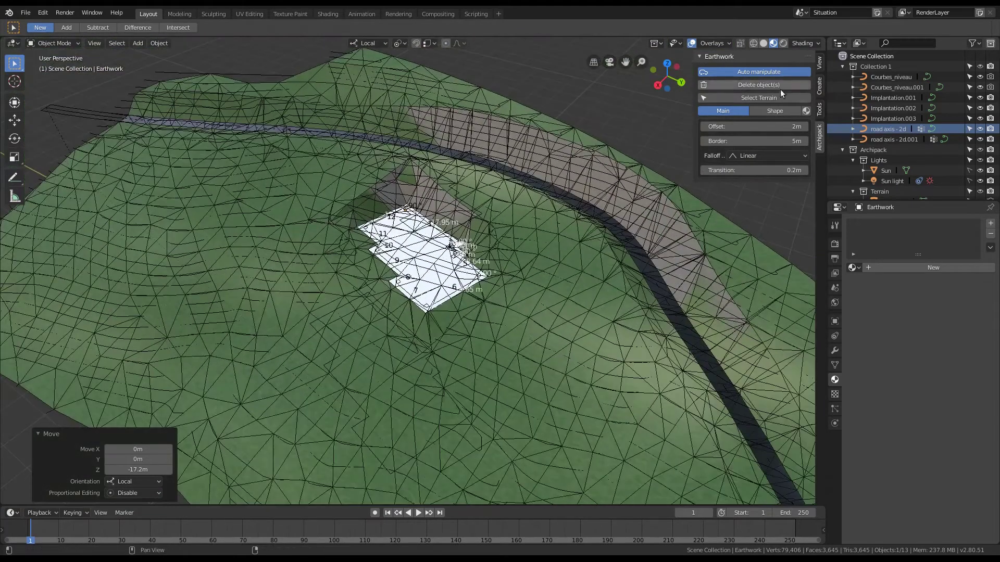
# - Add a Terrain Cutter to the terrain, shaped from the Implantation.002 curve
pyautogui.click(778, 97)
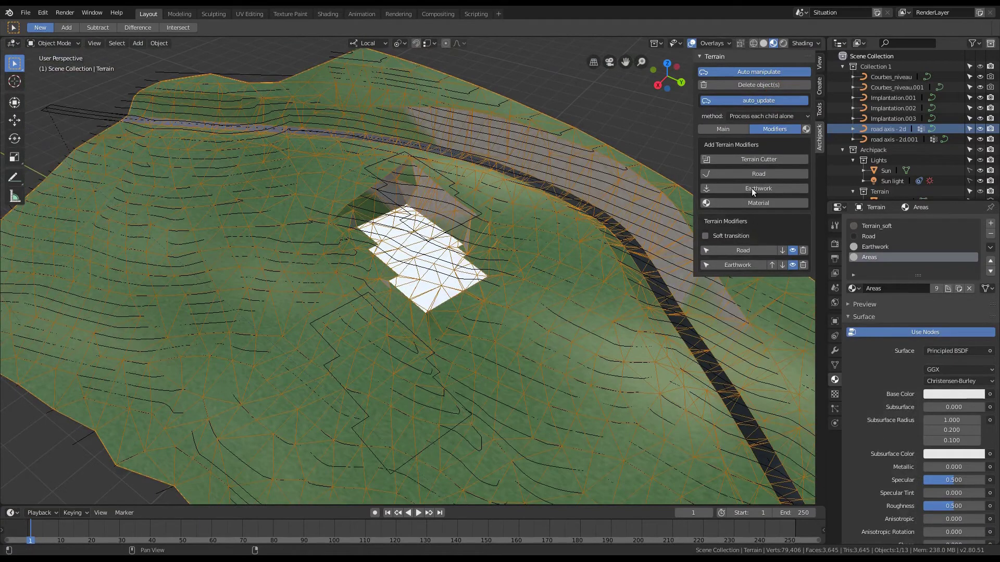
pyautogui.click(754, 158)
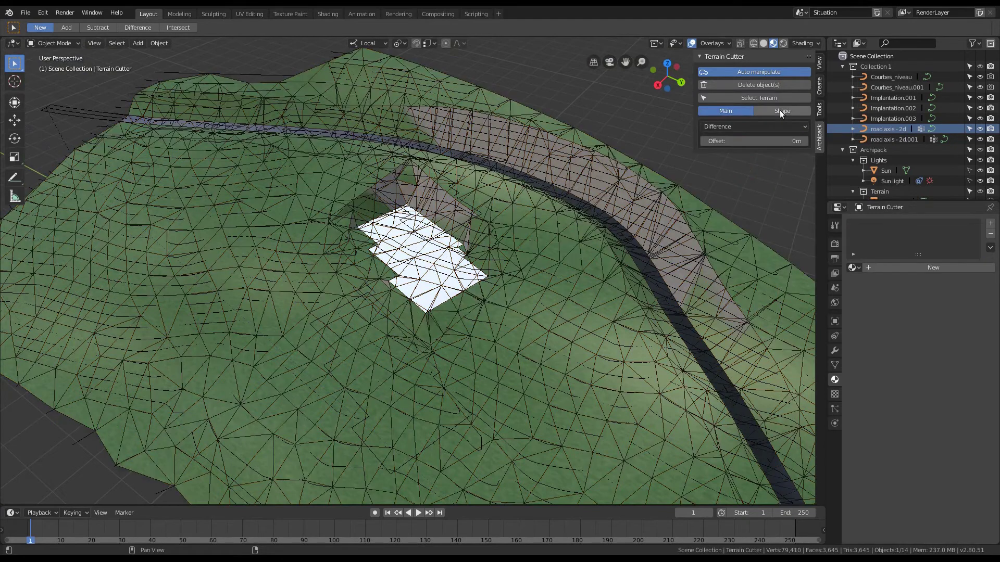
pyautogui.click(779, 111)
pyautogui.click(758, 139)
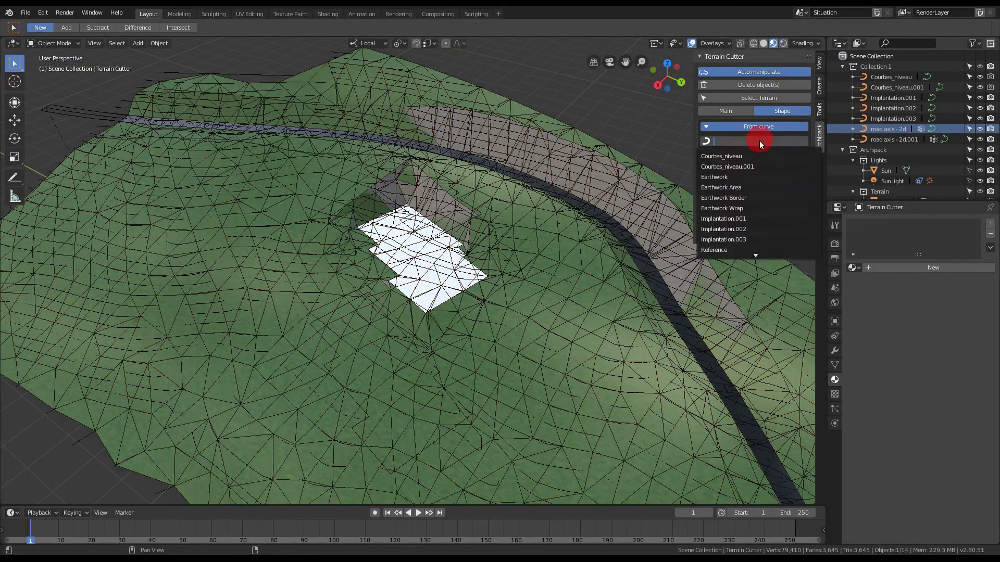
pyautogui.click(729, 229)
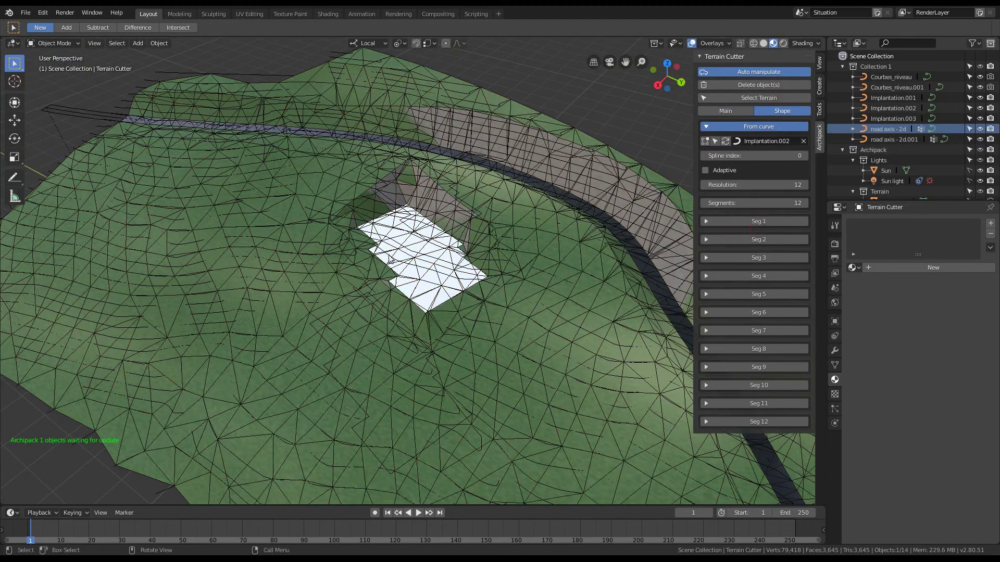
pyautogui.scroll(-5, 299, 240)
pyautogui.moveTo(417, 451); pyautogui.dragTo(450, 466, button='middle')
pyautogui.scroll(5, 452, 446)
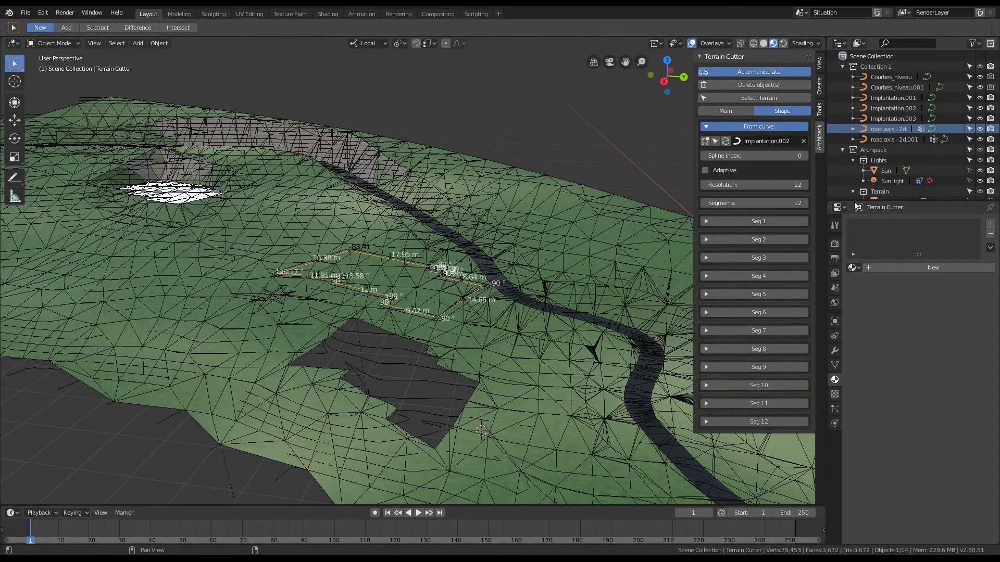
pyautogui.click(727, 114)
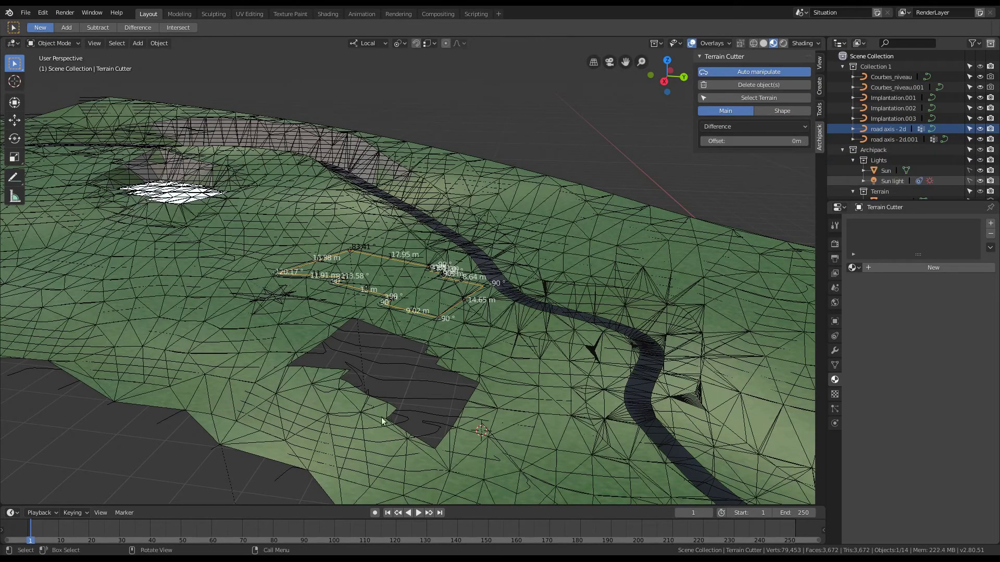
# - Add a material area modifier to the terrain, outlined by the Implantation.003 curve
pyautogui.click(747, 97)
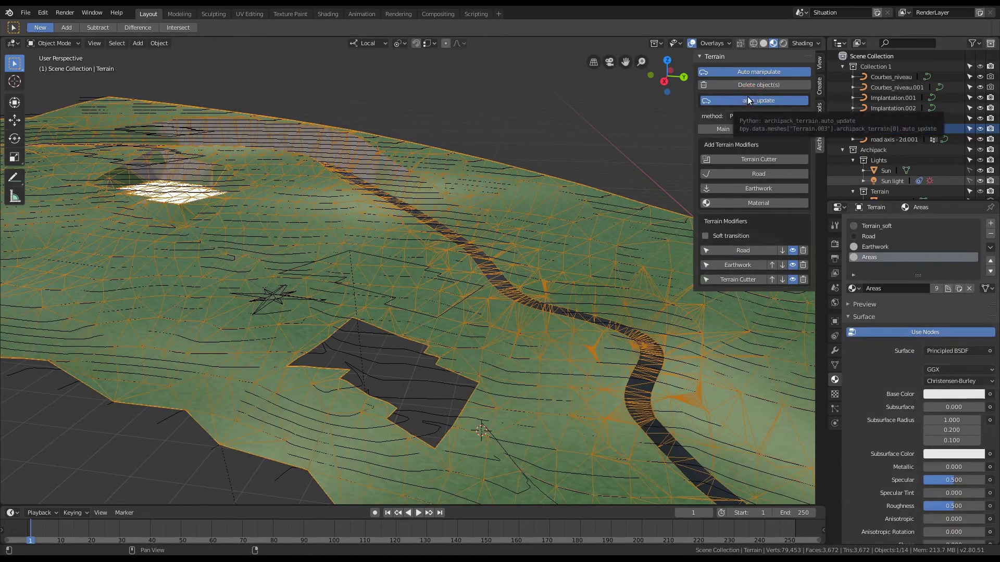
pyautogui.moveTo(517, 207); pyautogui.dragTo(518, 235, button='middle')
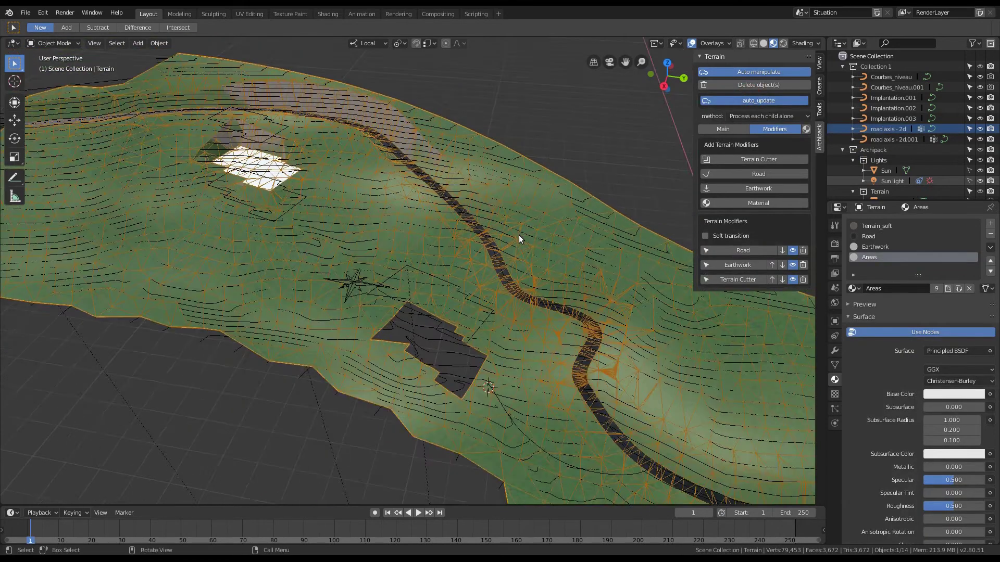
pyautogui.scroll(1, 519, 236)
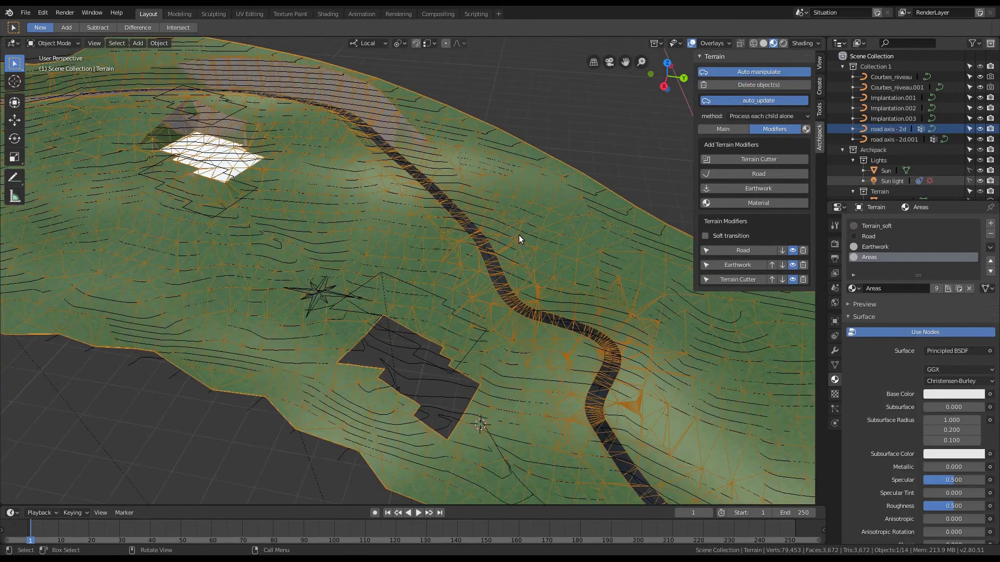
pyautogui.click(748, 204)
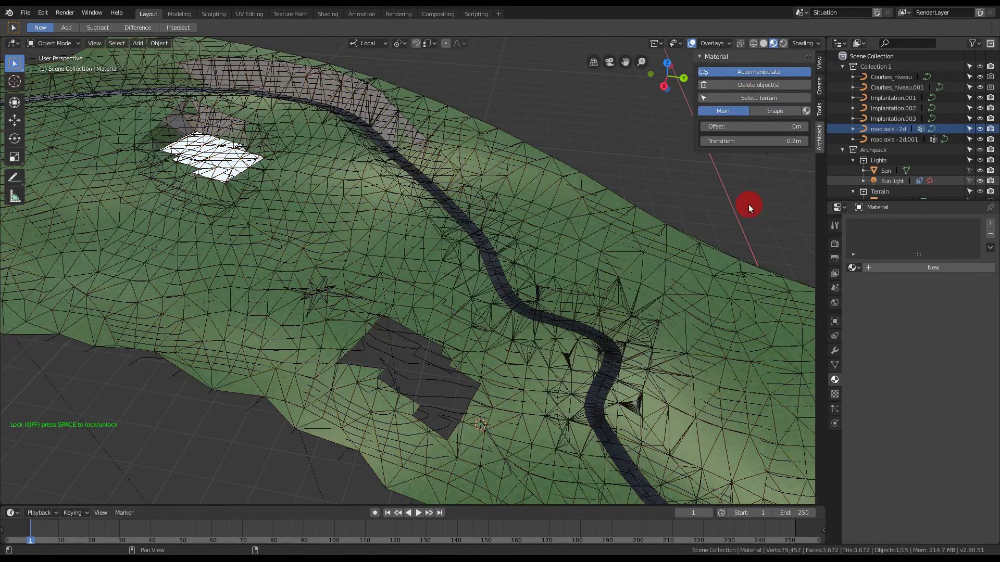
pyautogui.click(776, 111)
pyautogui.click(751, 127)
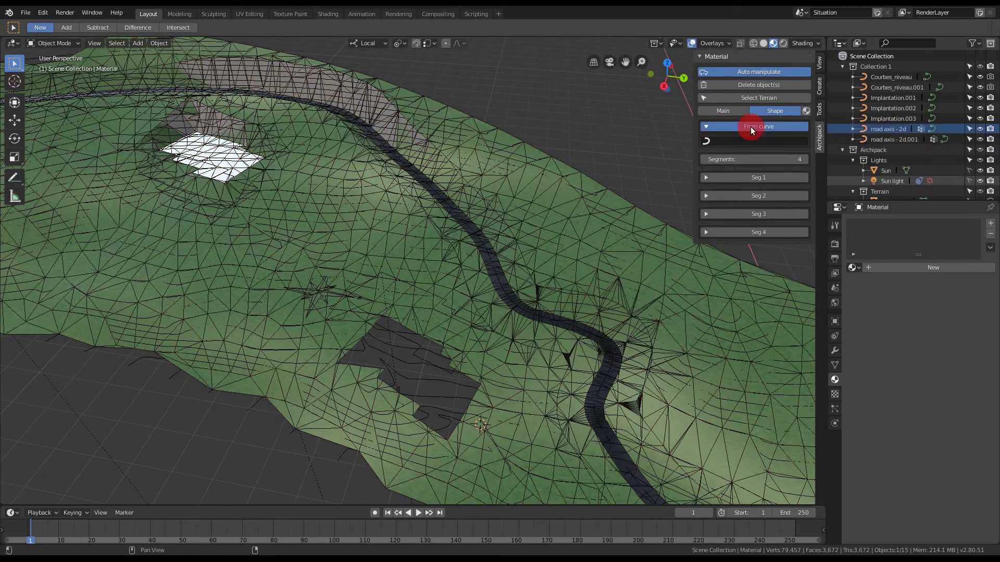
pyautogui.click(751, 141)
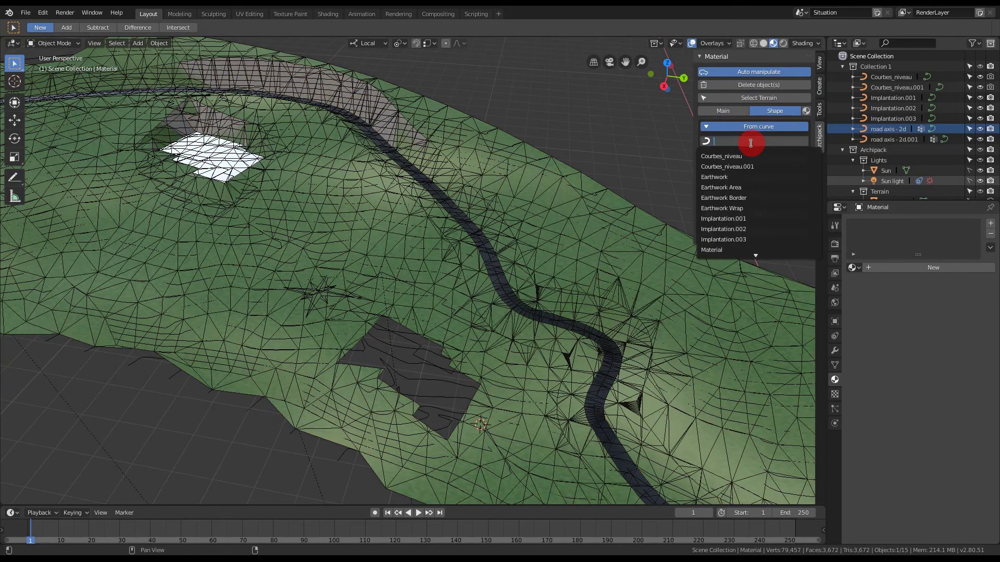
pyautogui.click(740, 240)
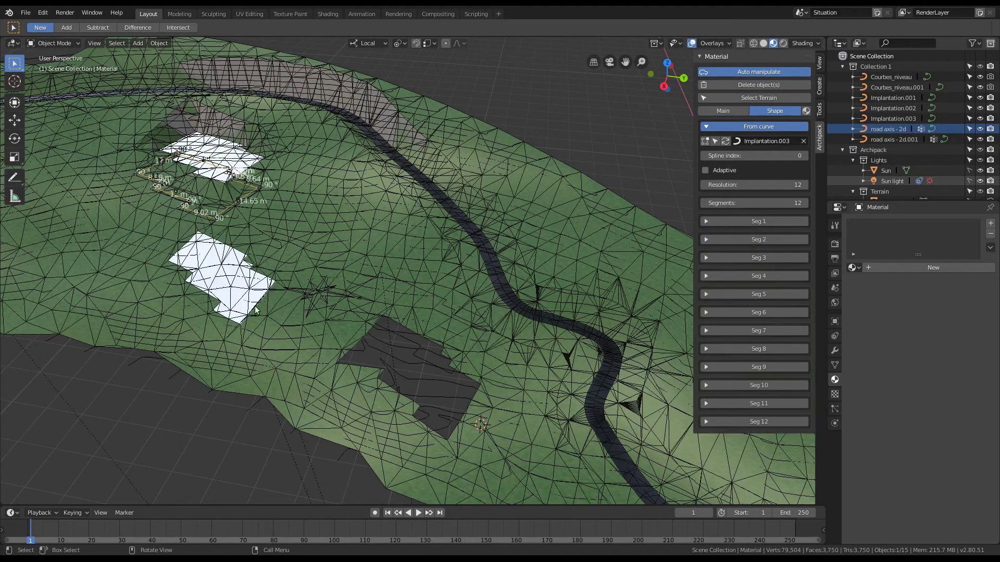
# - Inspect the new Areas footprint, show its main settings, and reselect the terrain
pyautogui.scroll(4, 239, 322)
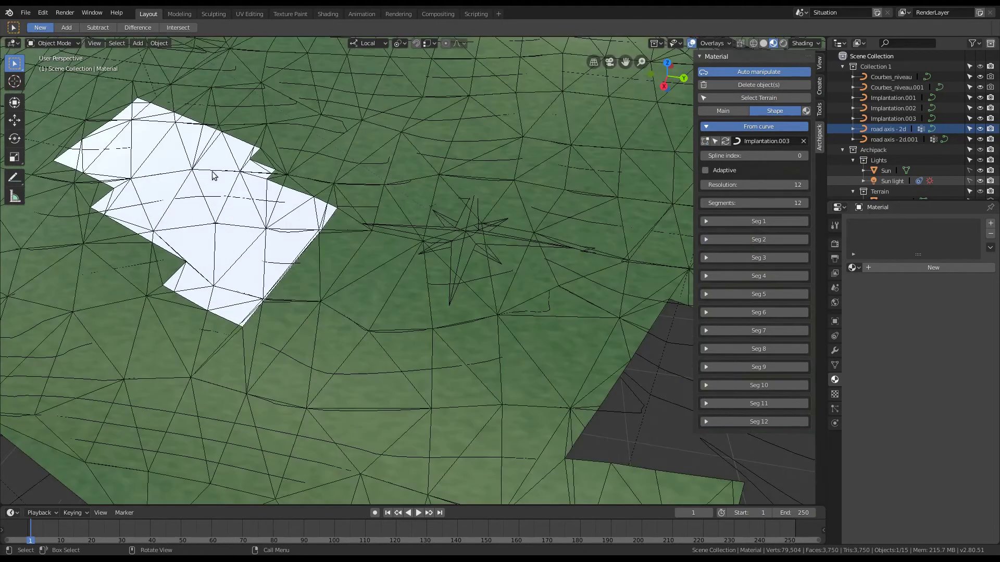
pyautogui.moveTo(327, 342); pyautogui.dragTo(350, 320, button='middle')
pyautogui.scroll(-3, 317, 332)
pyautogui.scroll(-3, 317, 334)
pyautogui.scroll(1, 317, 334)
pyautogui.moveTo(354, 299); pyautogui.dragTo(347, 302, button='middle')
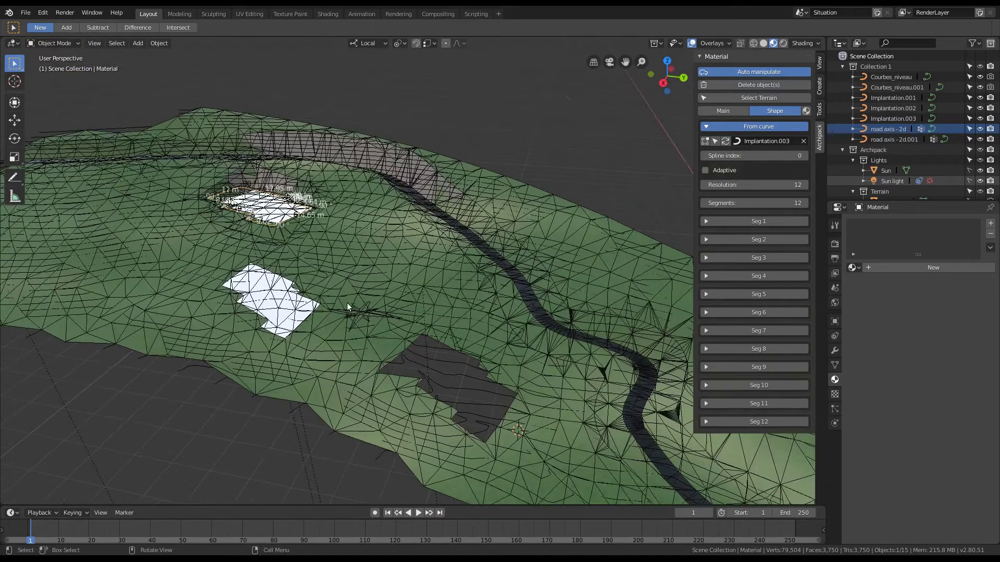
pyautogui.click(729, 110)
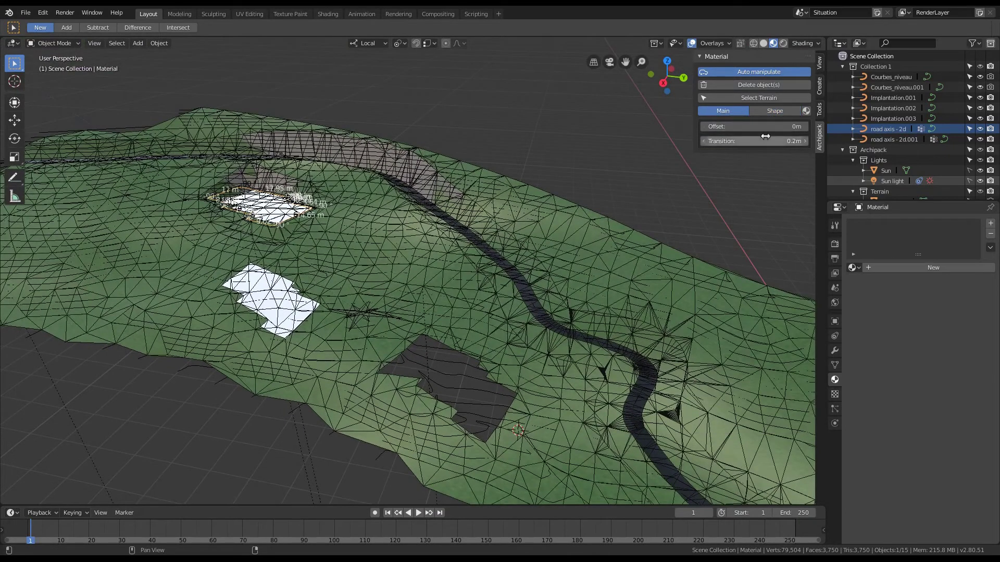
pyautogui.click(751, 97)
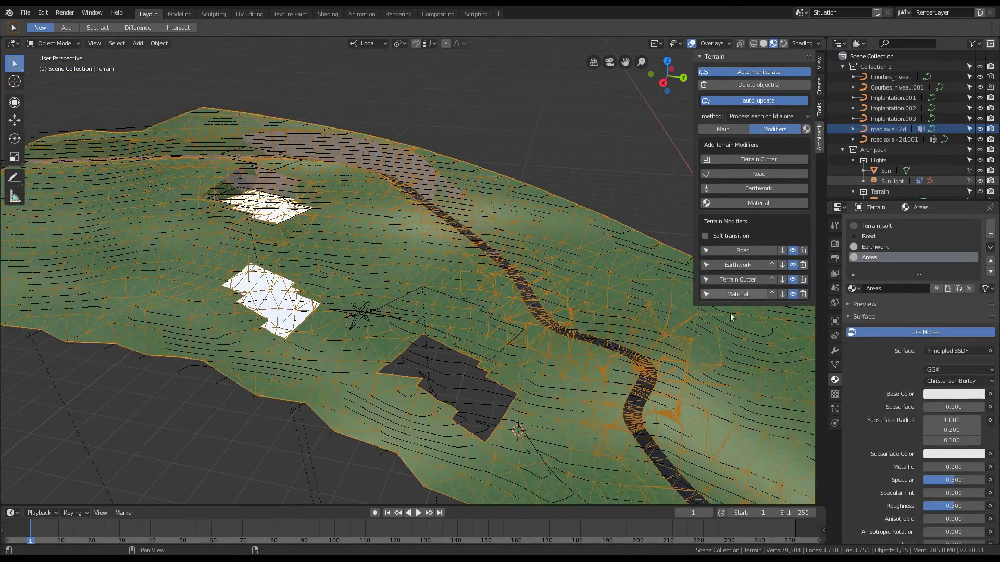
# - Tick Soft transition so the terrain modifiers blend smoothly into the terrain
pyautogui.scroll(3, 583, 352)
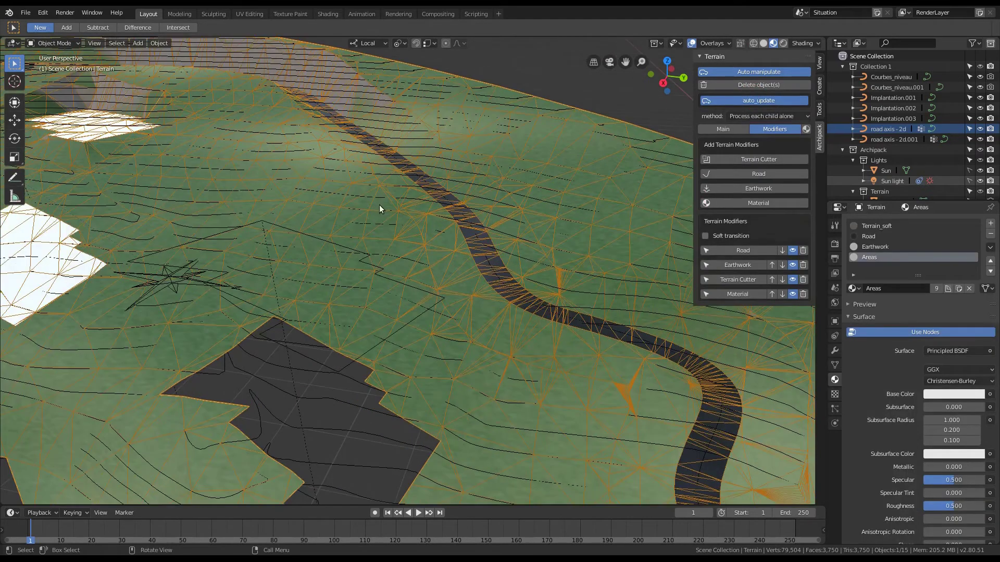
pyautogui.scroll(-3, 385, 204)
pyautogui.scroll(2, 484, 260)
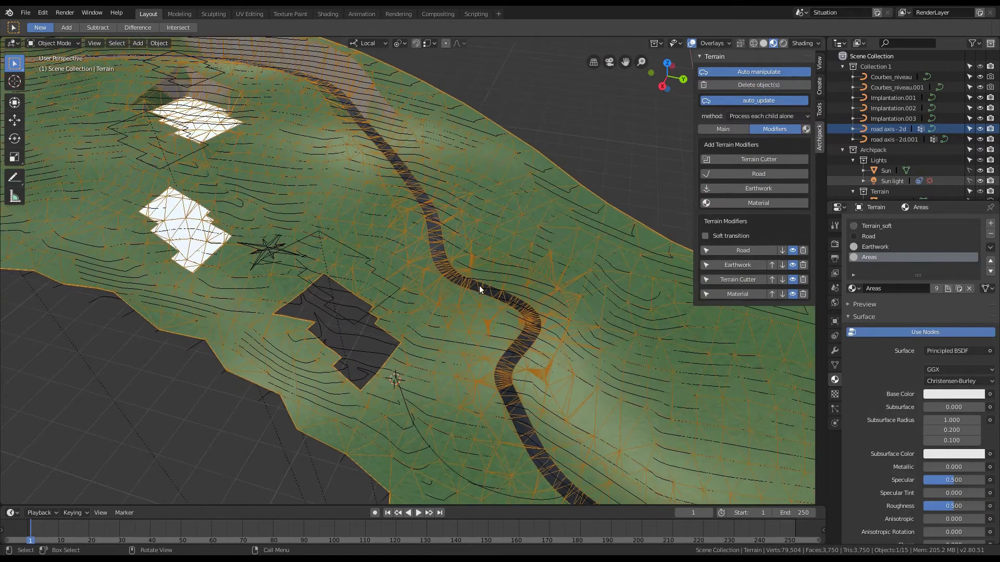
pyautogui.scroll(3, 480, 284)
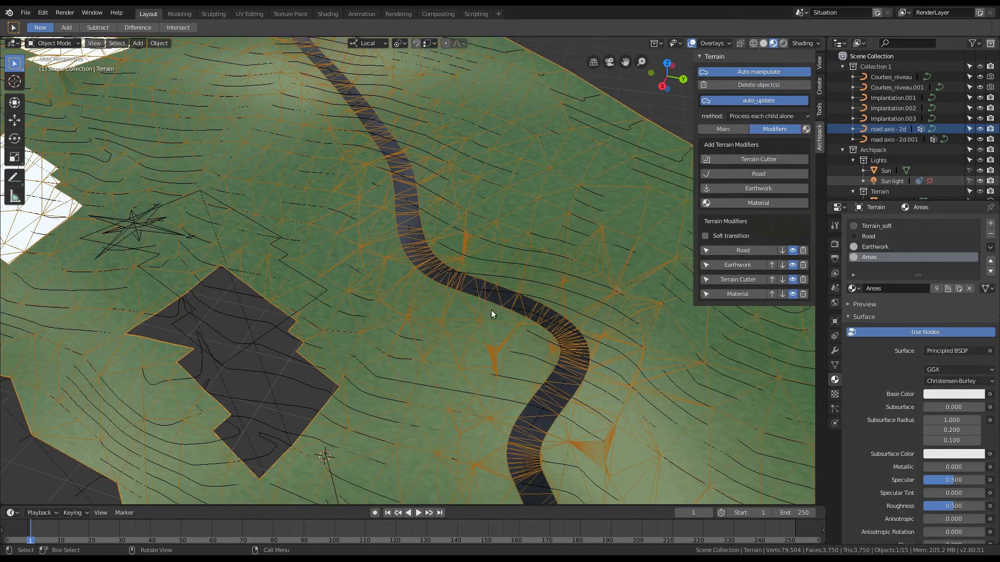
pyautogui.scroll(-2, 495, 309)
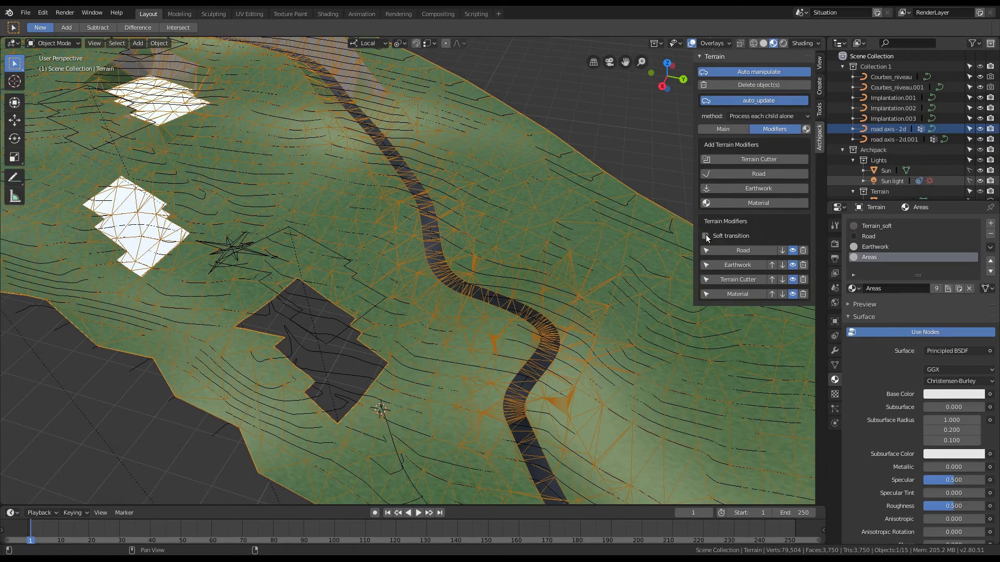
pyautogui.click(705, 236)
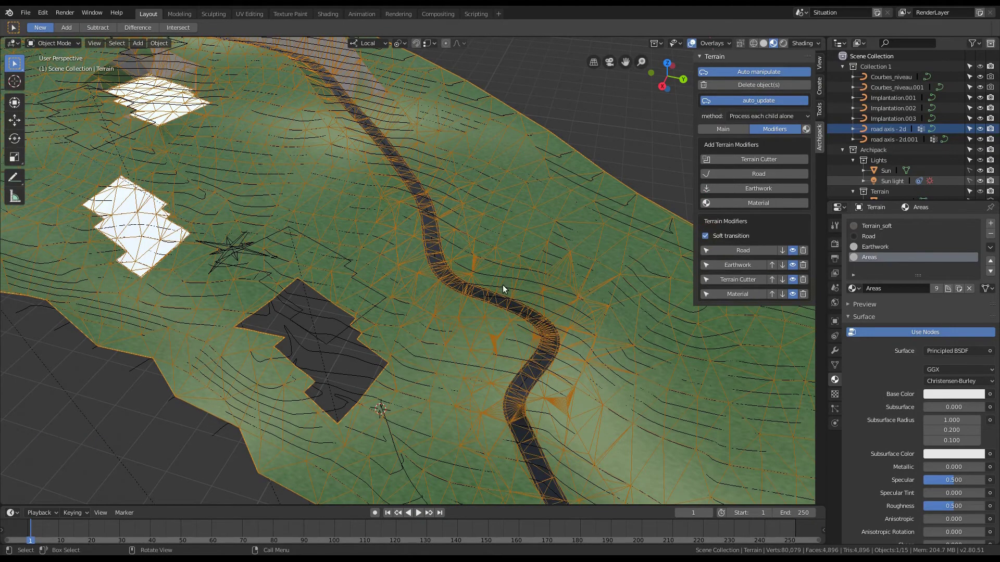
pyautogui.scroll(4, 470, 296)
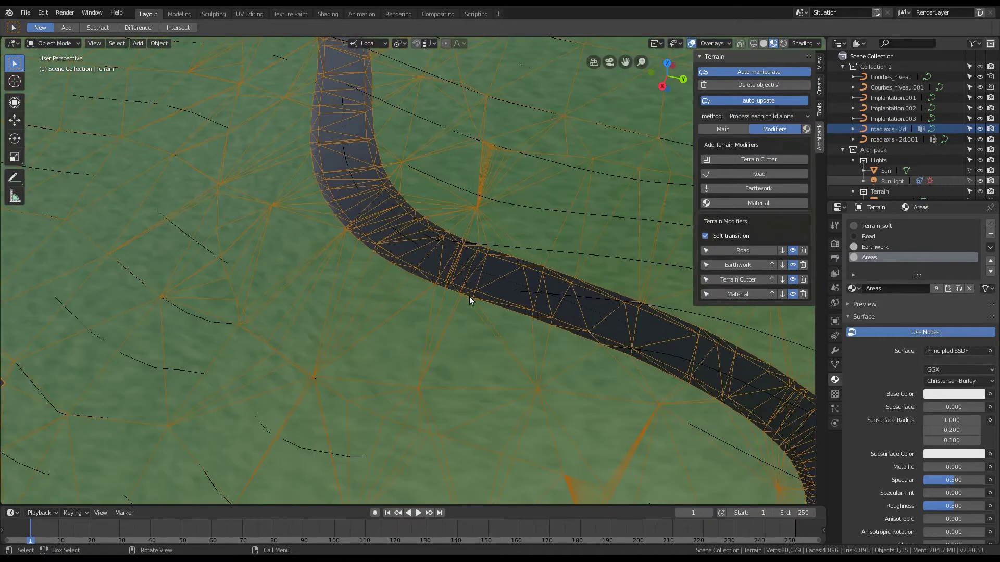
pyautogui.click(51, 44)
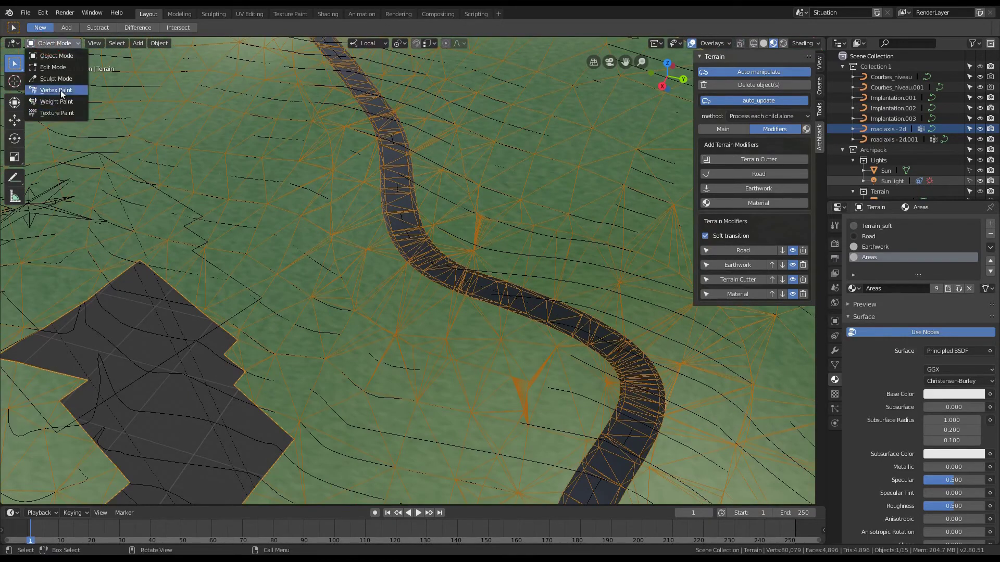
pyautogui.click(60, 89)
pyautogui.scroll(-5, 560, 259)
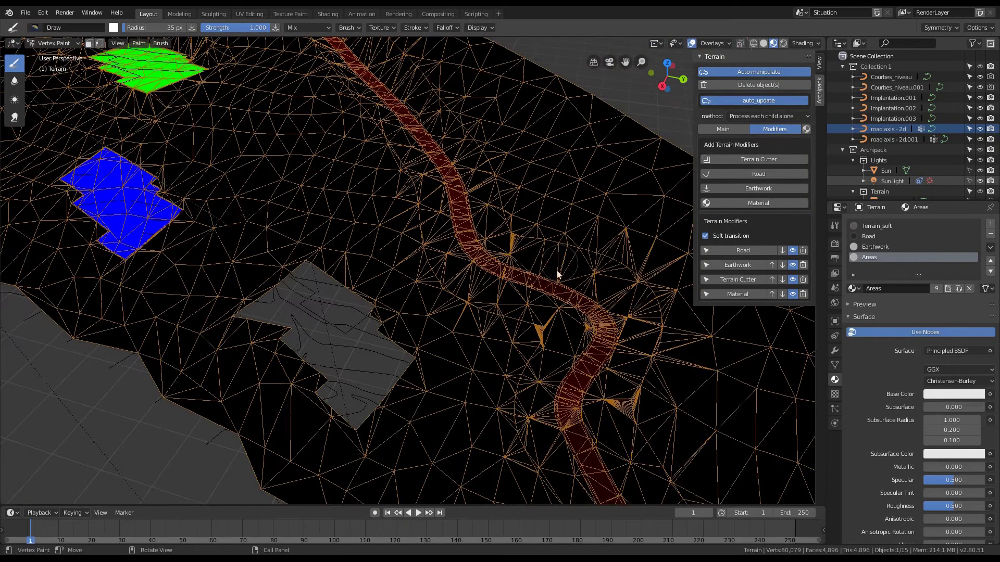
pyautogui.scroll(10, 564, 292)
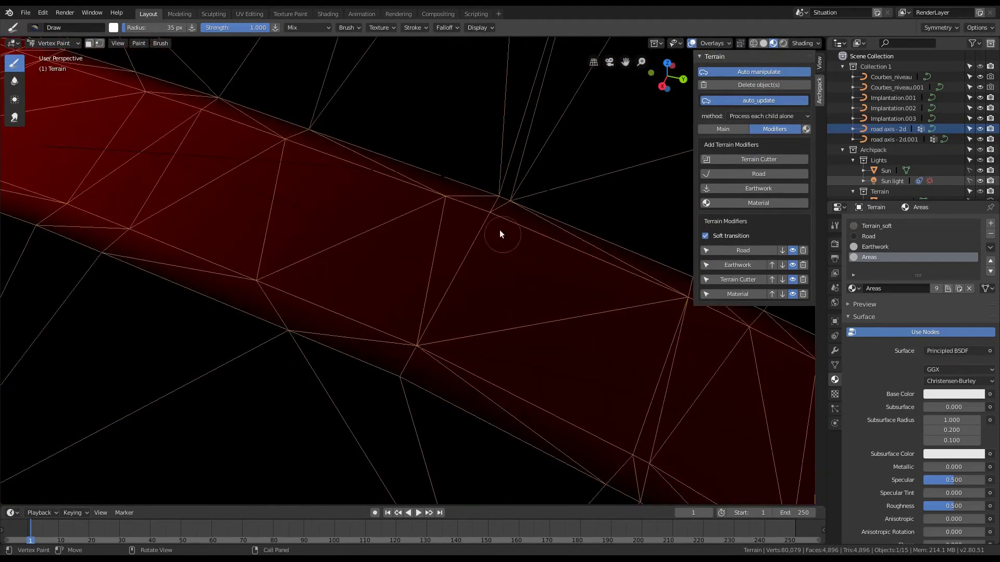
pyautogui.scroll(-10, 577, 234)
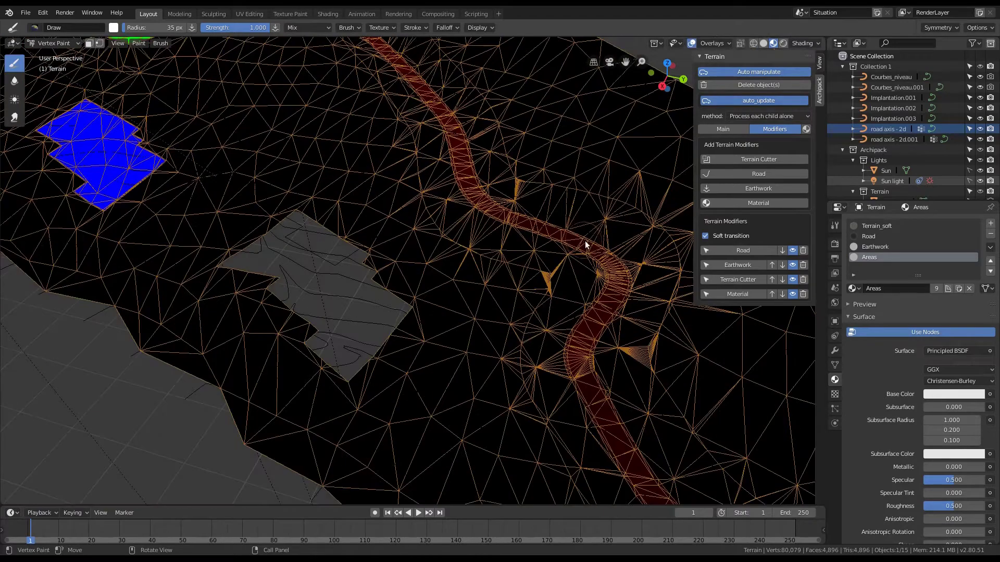
pyautogui.moveTo(582, 240); pyautogui.dragTo(276, 186, button='middle')
pyautogui.scroll(2, 389, 191)
pyautogui.scroll(6, 267, 226)
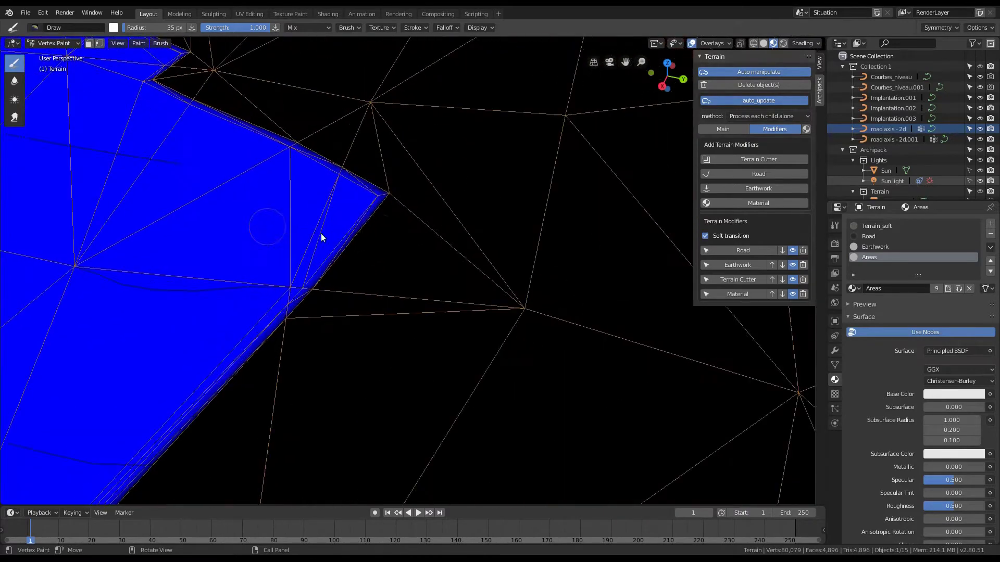
pyautogui.scroll(-8, 421, 272)
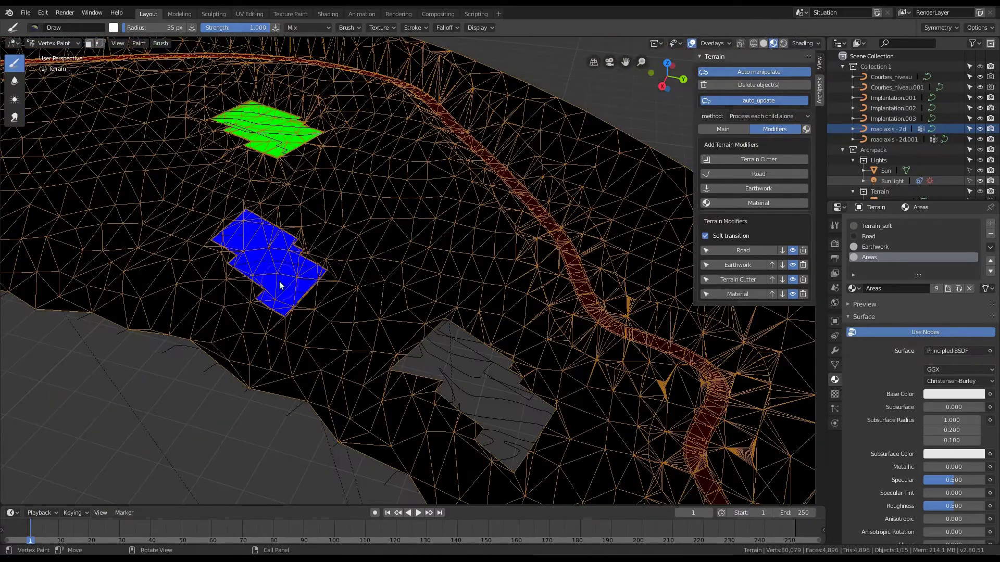
pyautogui.scroll(-2, 246, 284)
pyautogui.scroll(1, 402, 270)
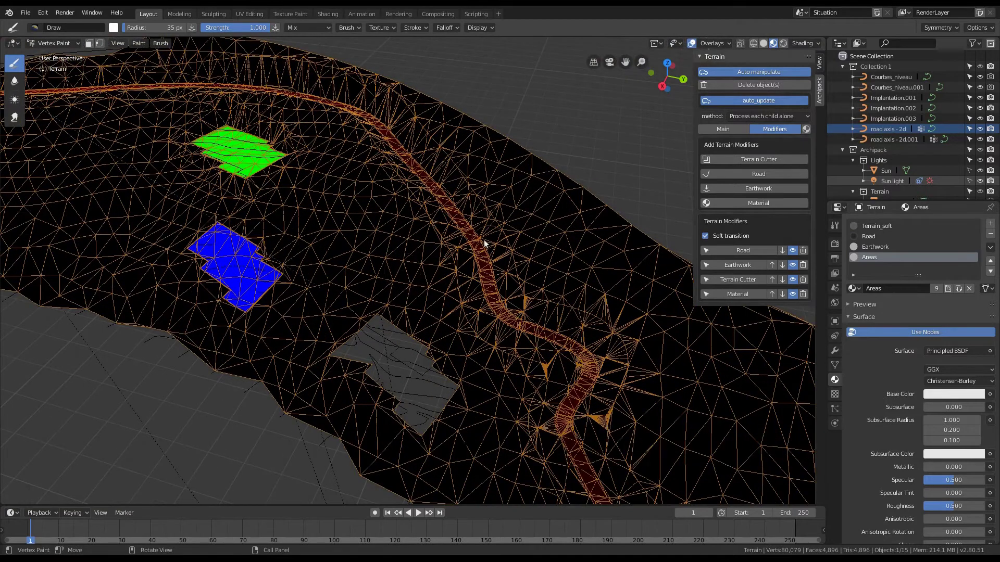
pyautogui.click(51, 43)
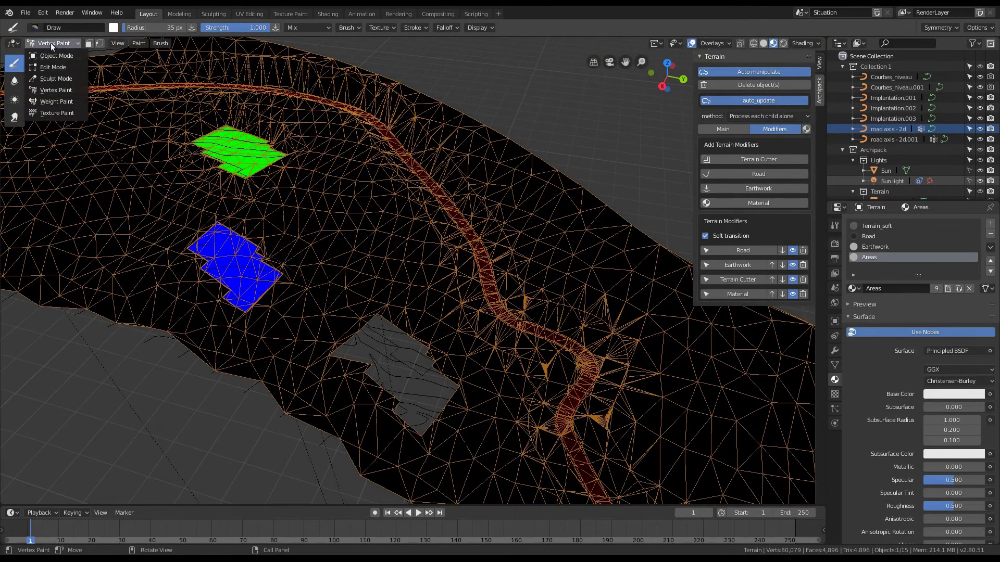
pyautogui.click(51, 53)
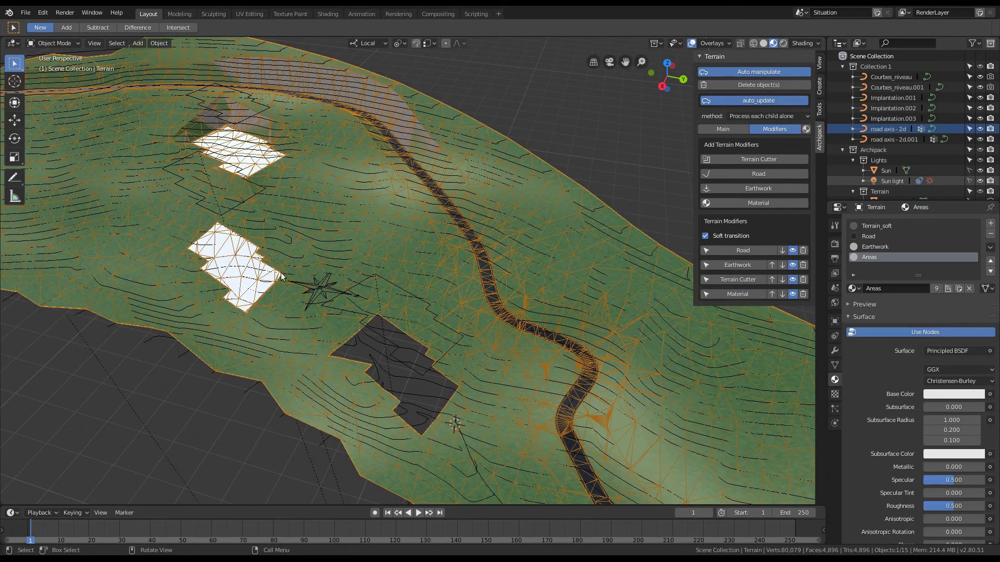
# - Set both the Road and Earthwork material slots to Terrain_soft
pyautogui.moveTo(401, 302)
pyautogui.mouseDown(button='middle')
pyautogui.moveTo(394, 276)
pyautogui.moveTo(401, 285)
pyautogui.mouseUp(button='middle')
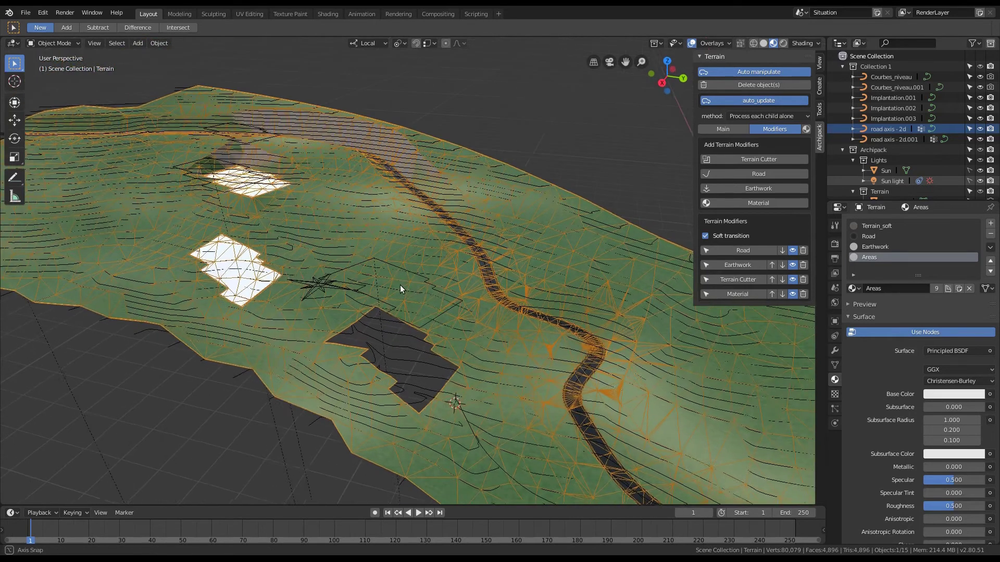
pyautogui.click(806, 129)
pyautogui.click(759, 158)
pyautogui.click(758, 158)
pyautogui.click(754, 192)
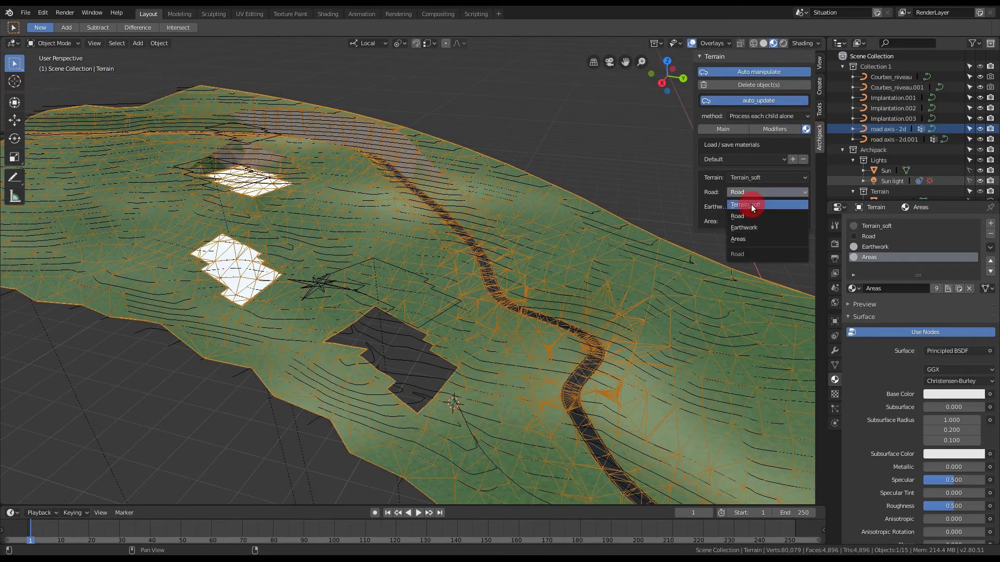
pyautogui.click(751, 205)
pyautogui.click(752, 208)
pyautogui.click(751, 218)
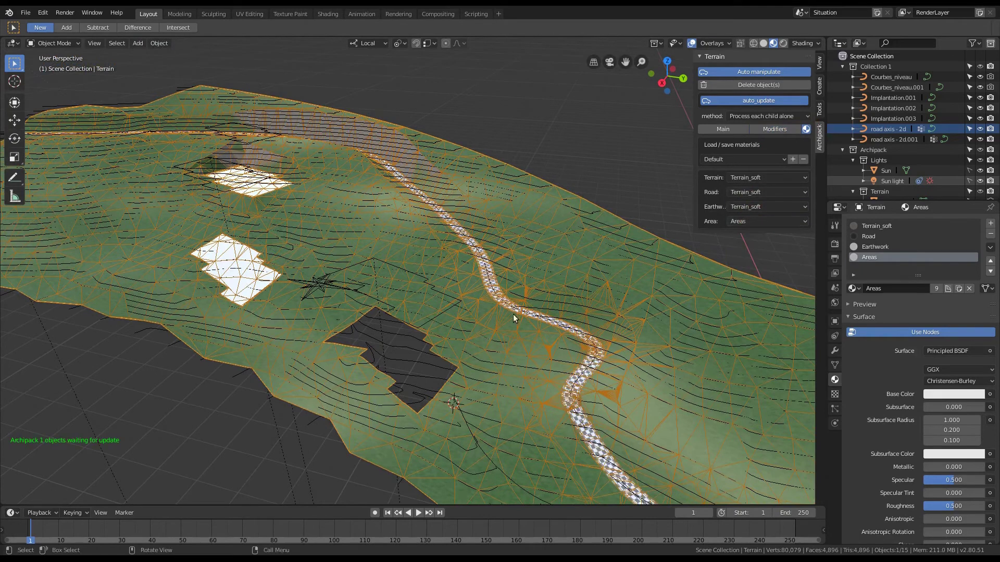
# - Orbit and zoom around the terrain to inspect the checkered road
pyautogui.scroll(6, 511, 316)
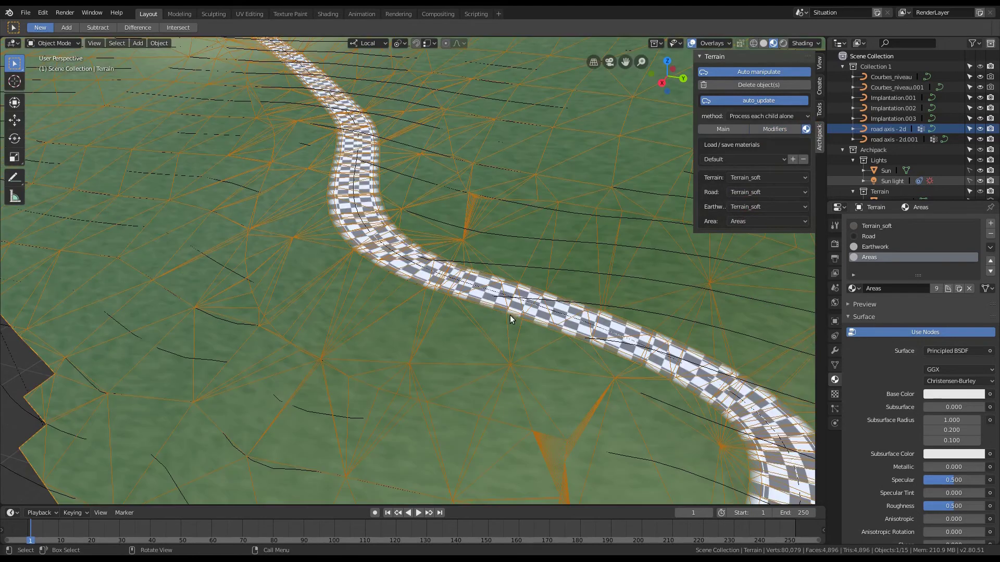
pyautogui.scroll(3, 488, 300)
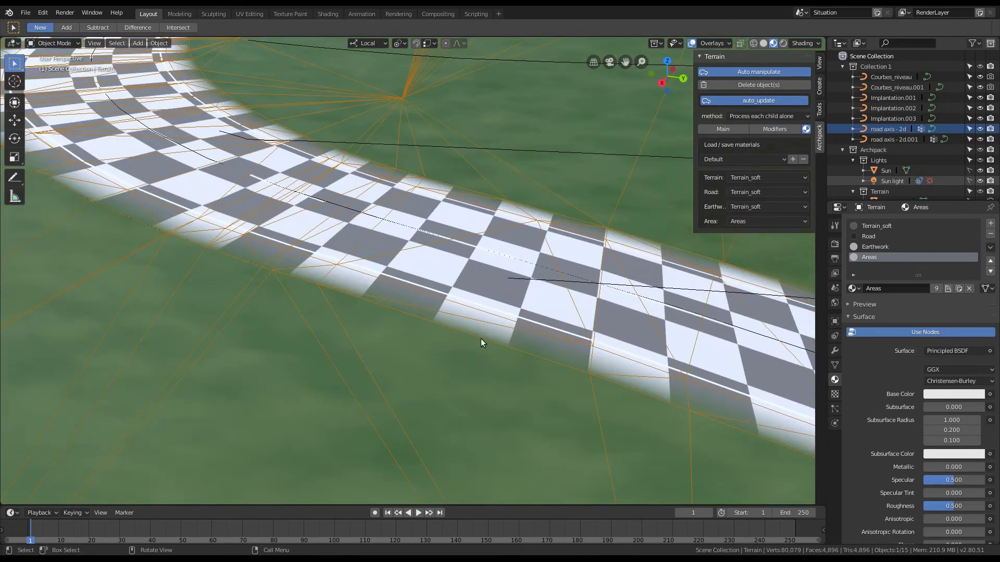
pyautogui.scroll(-10, 480, 341)
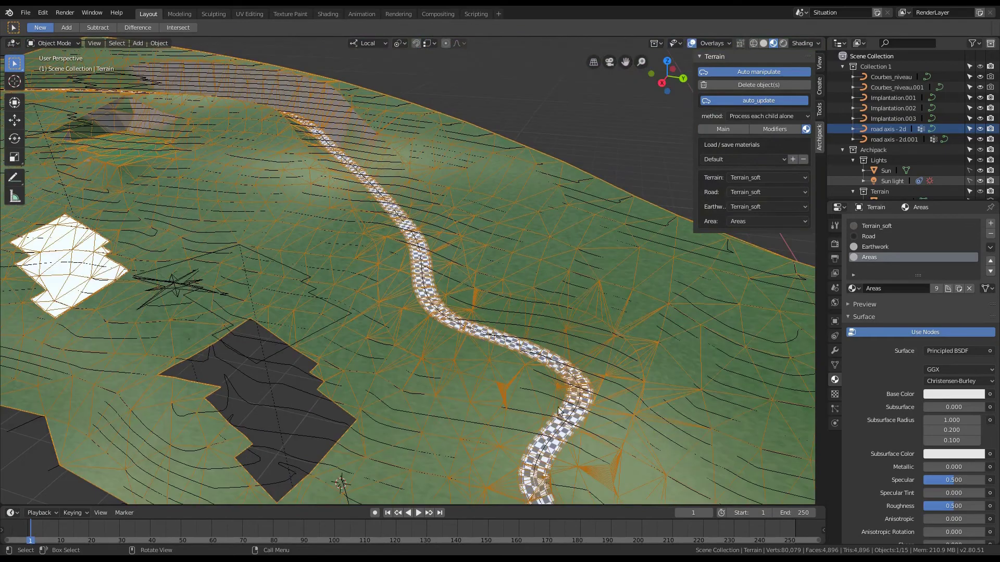
pyautogui.moveTo(474, 299)
pyautogui.mouseDown(button='middle')
pyautogui.moveTo(454, 356)
pyautogui.moveTo(451, 273)
pyautogui.moveTo(484, 273)
pyautogui.moveTo(454, 266)
pyautogui.moveTo(495, 329)
pyautogui.moveTo(472, 322)
pyautogui.moveTo(482, 342)
pyautogui.moveTo(461, 311)
pyautogui.moveTo(475, 319)
pyautogui.mouseUp(button='middle')
pyautogui.scroll(-4, 388, 314)
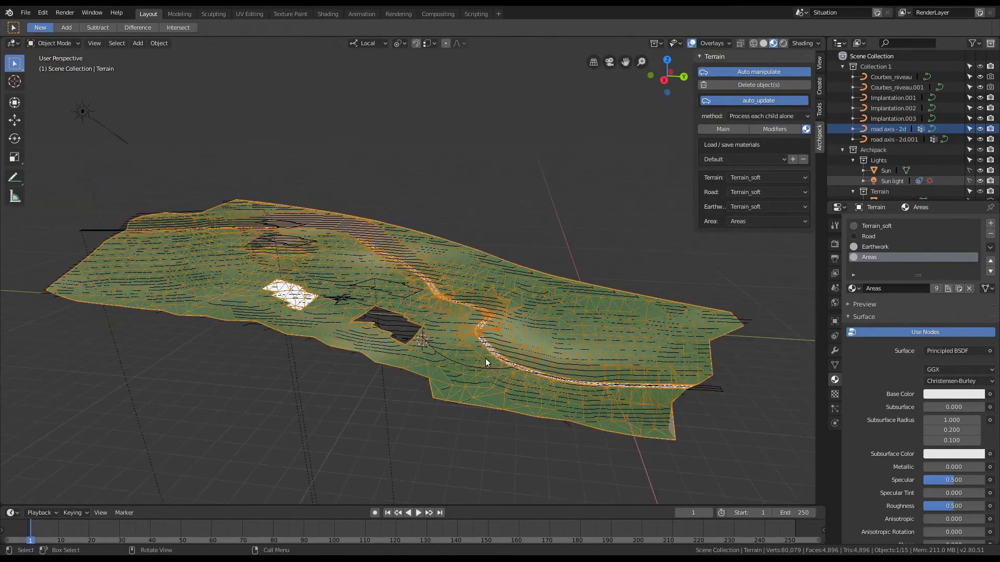
pyautogui.scroll(5, 485, 359)
pyautogui.scroll(-1, 451, 298)
pyautogui.scroll(3, 540, 354)
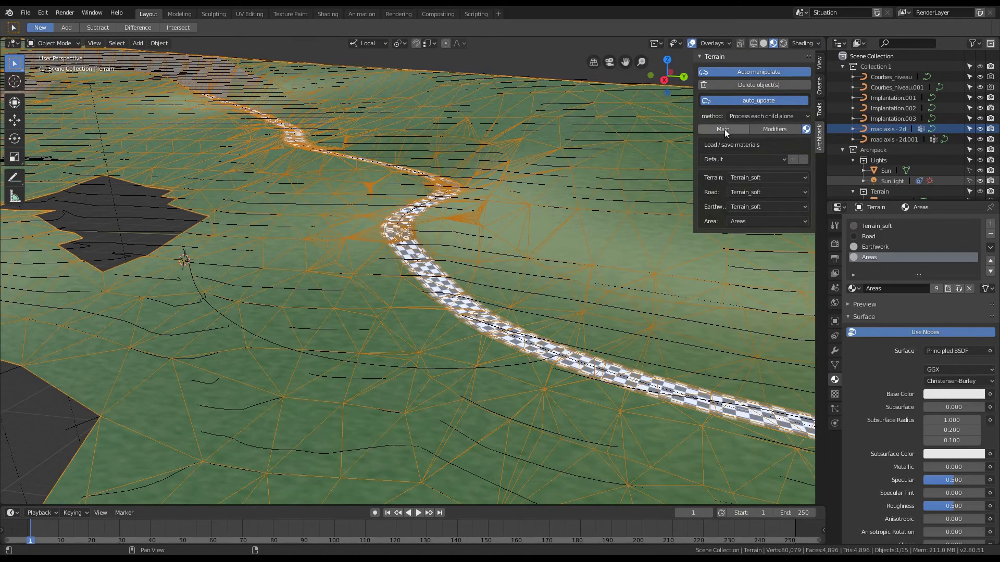
# - Add a second road to the terrain following the road axis - 2d.001 curve
pyautogui.click(757, 129)
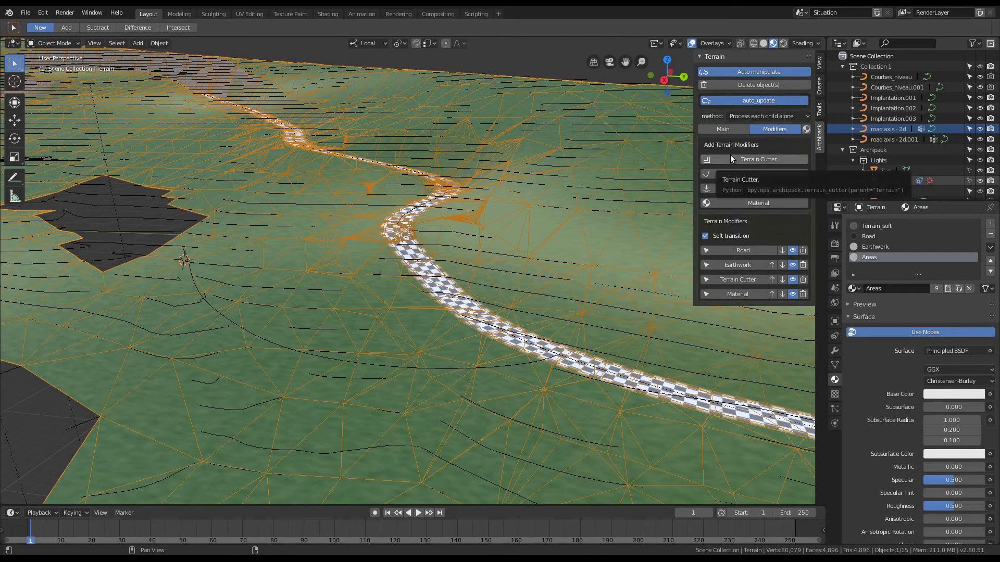
pyautogui.click(735, 174)
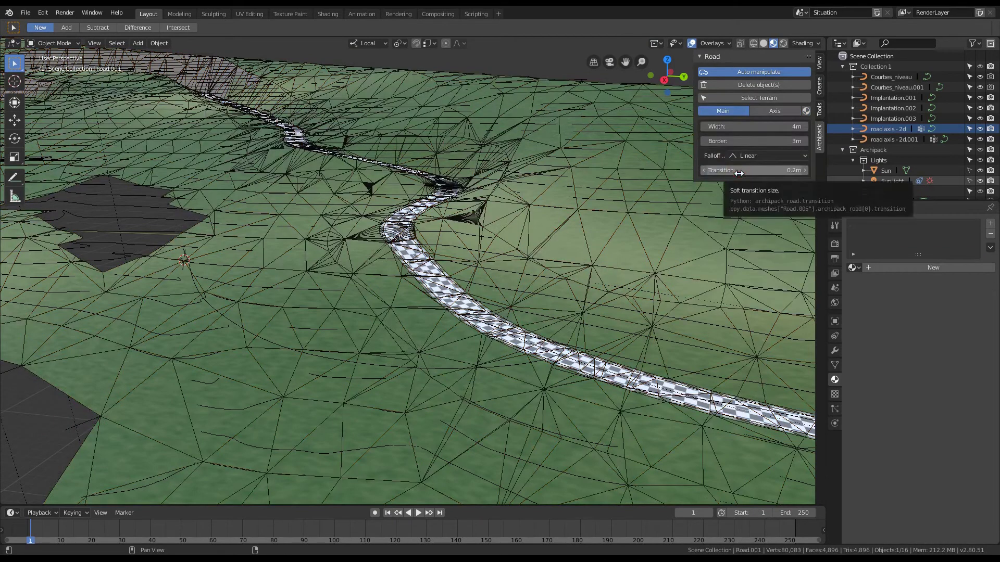
pyautogui.click(773, 111)
pyautogui.click(758, 127)
pyautogui.click(750, 141)
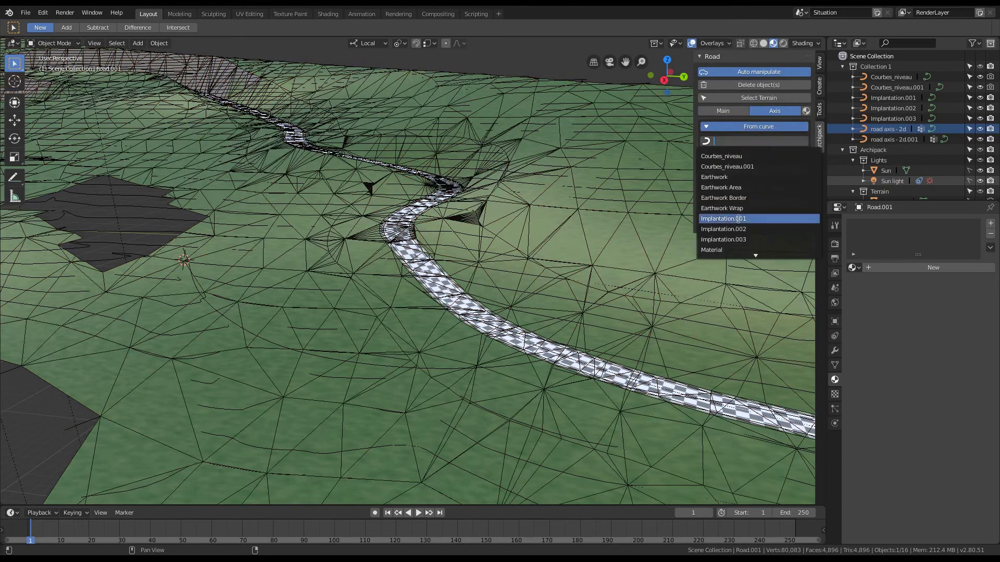
pyautogui.scroll(-5, 735, 245)
pyautogui.scroll(-1, 732, 249)
pyautogui.click(734, 250)
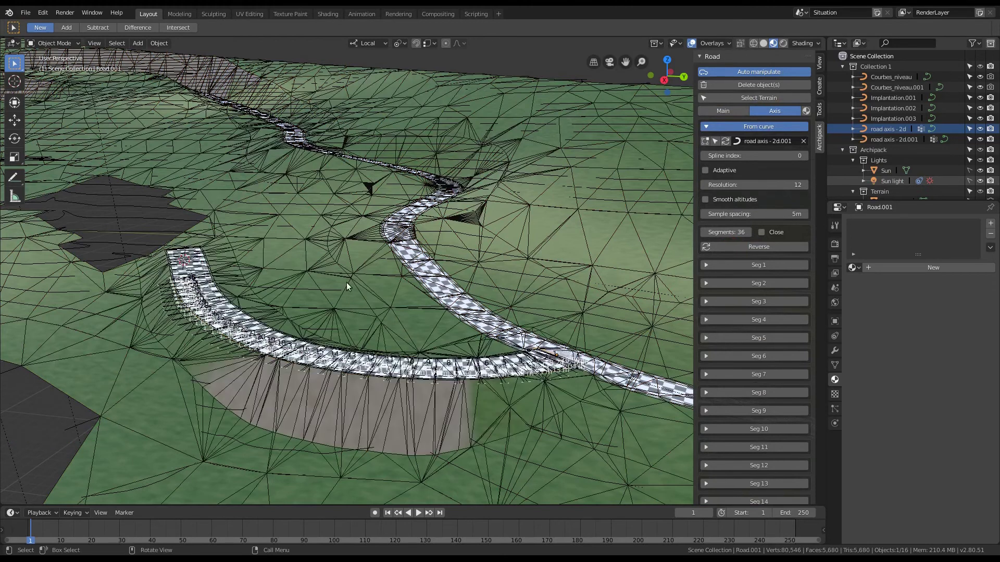
pyautogui.moveTo(367, 271); pyautogui.dragTo(373, 306, button='middle')
pyautogui.scroll(-2, 373, 306)
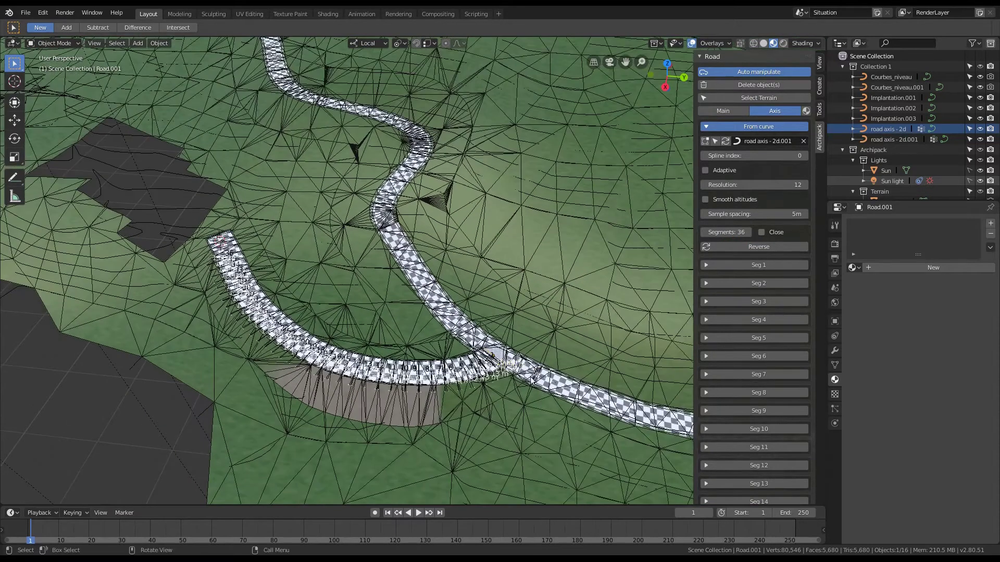
pyautogui.scroll(5, 505, 365)
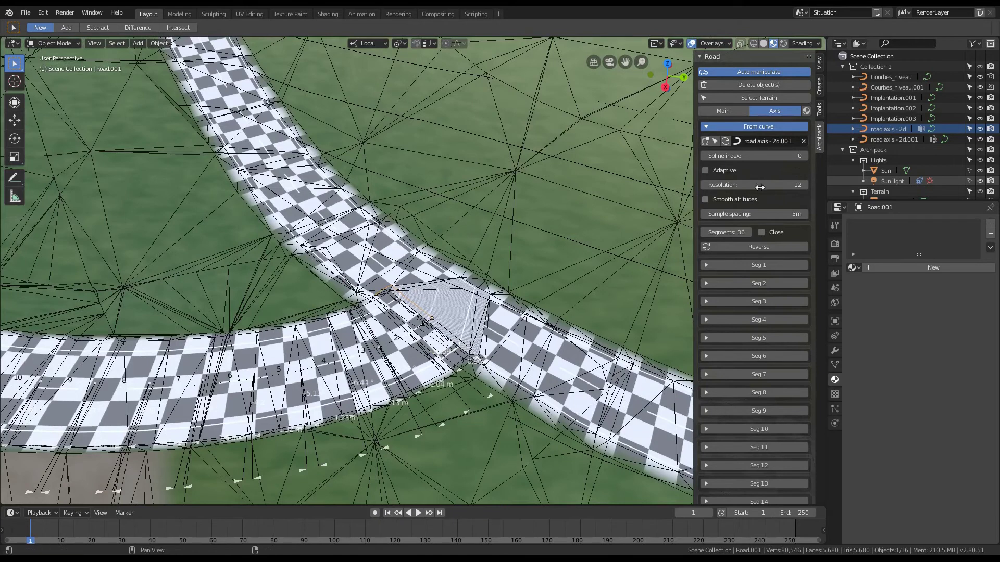
pyautogui.click(748, 98)
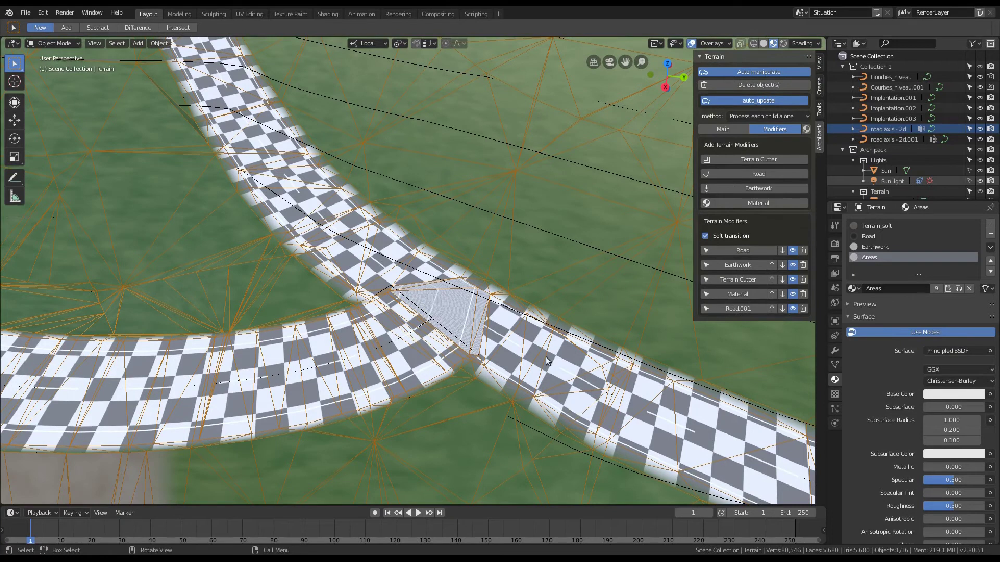
# - Move Road.001 up four rows to the top of the terrain modifier list
pyautogui.click(772, 309)
pyautogui.click(770, 294)
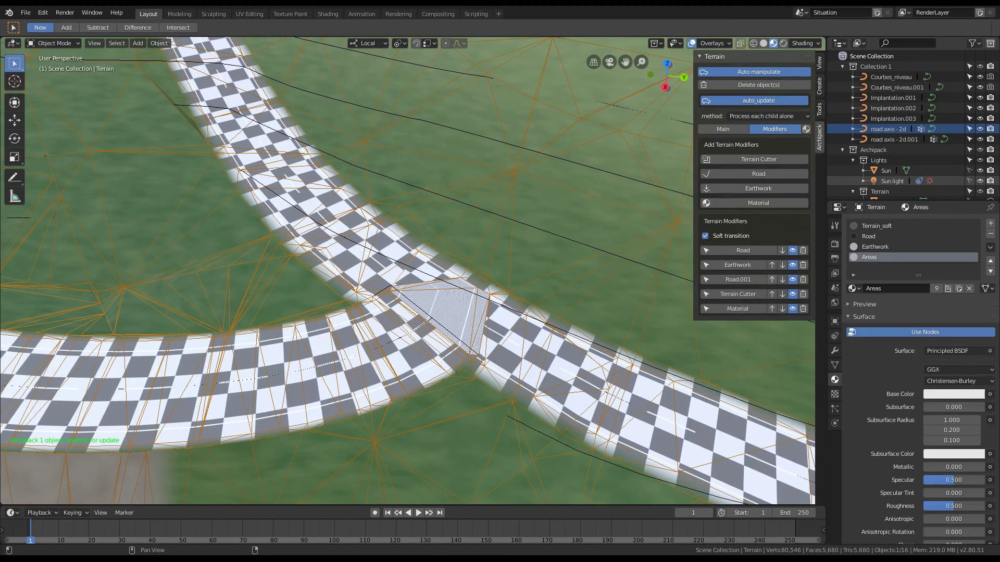
pyautogui.click(771, 280)
pyautogui.click(772, 265)
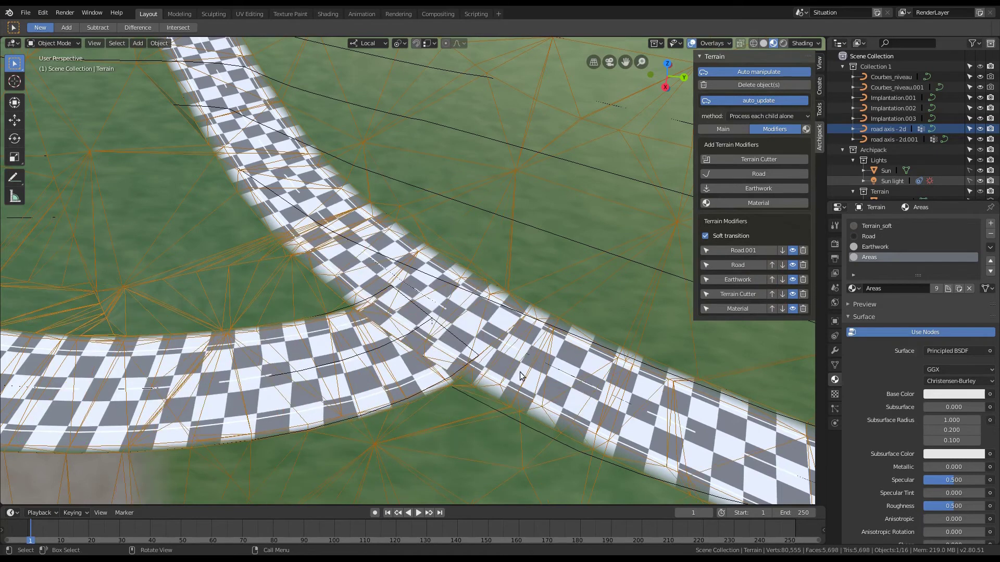
# - Inspect the merged road junction and open Road.001's settings
pyautogui.scroll(-5, 495, 312)
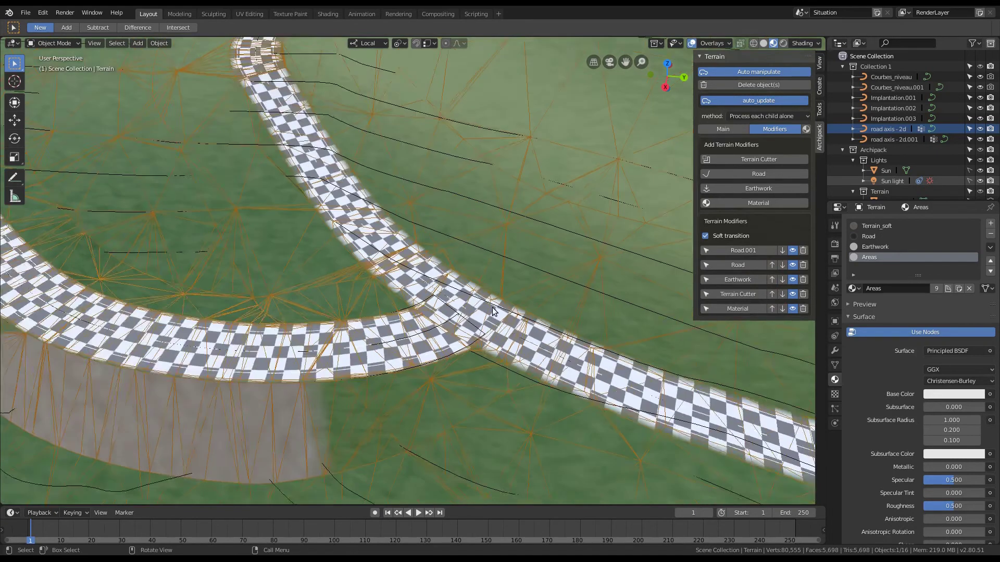
pyautogui.moveTo(517, 350); pyautogui.dragTo(518, 363, button='middle')
pyautogui.scroll(-4, 517, 363)
pyautogui.moveTo(336, 339)
pyautogui.mouseDown(button='middle')
pyautogui.moveTo(345, 301)
pyautogui.moveTo(332, 315)
pyautogui.moveTo(333, 344)
pyautogui.mouseUp(button='middle')
pyautogui.scroll(4, 365, 323)
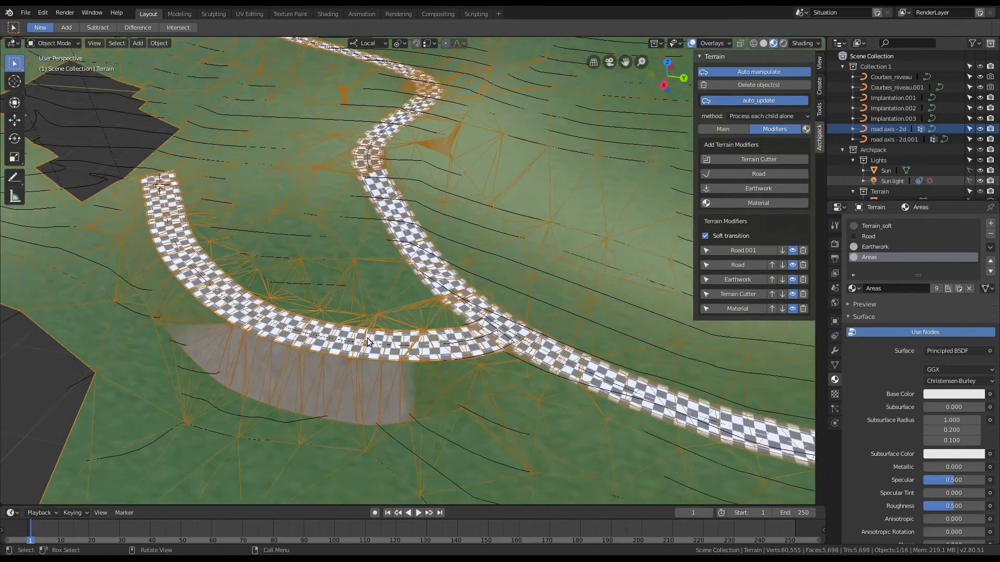
pyautogui.click(745, 250)
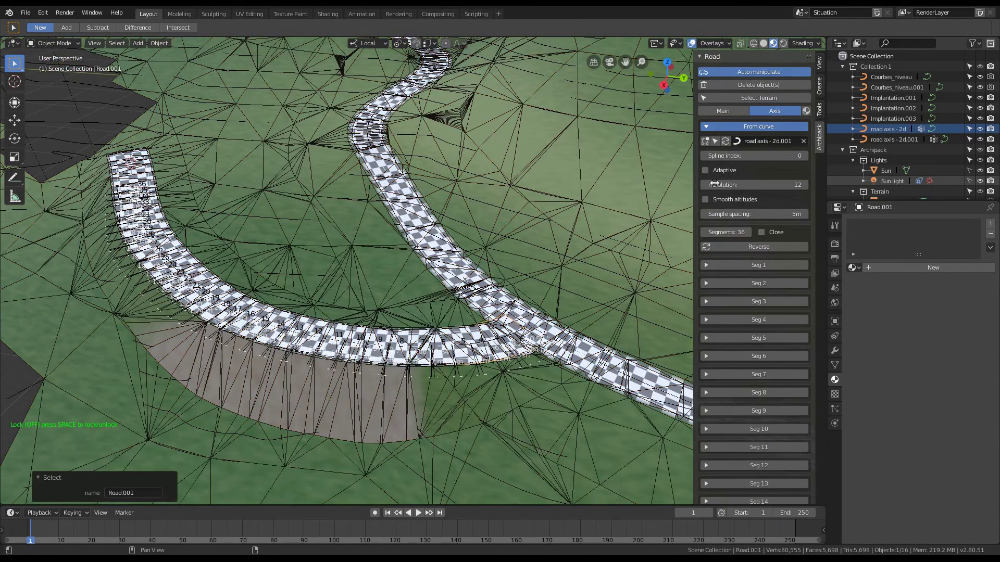
# - Make Road.001's axis adaptive (26 segments) and widen its border to 6 m
pyautogui.click(705, 170)
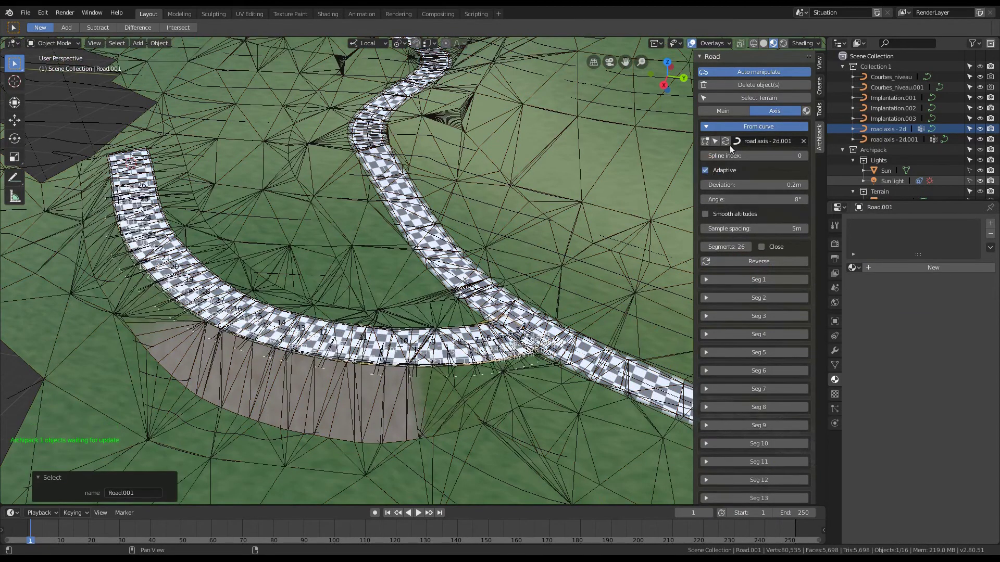
pyautogui.click(732, 111)
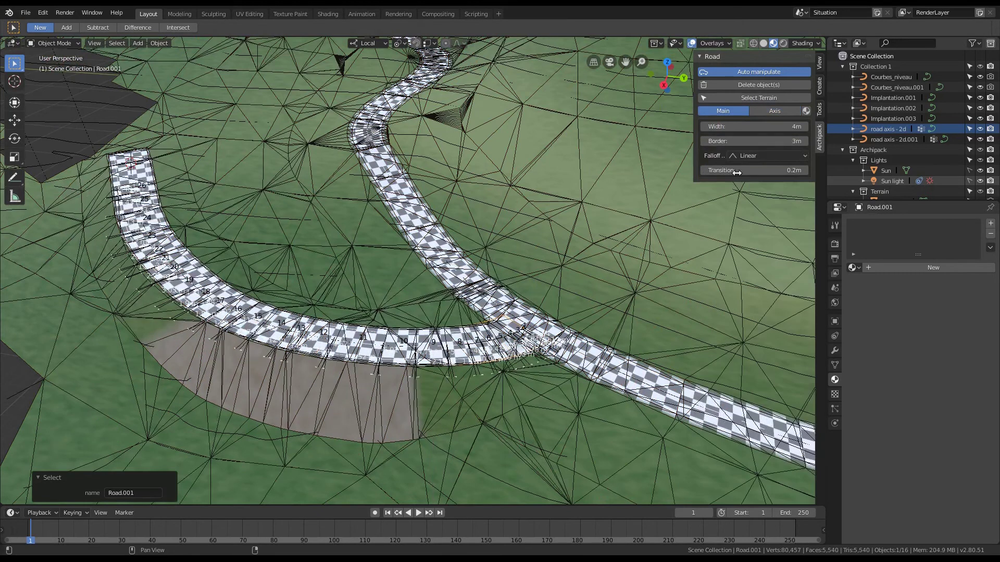
pyautogui.click(763, 141)
pyautogui.write('6')
pyautogui.press('Return')
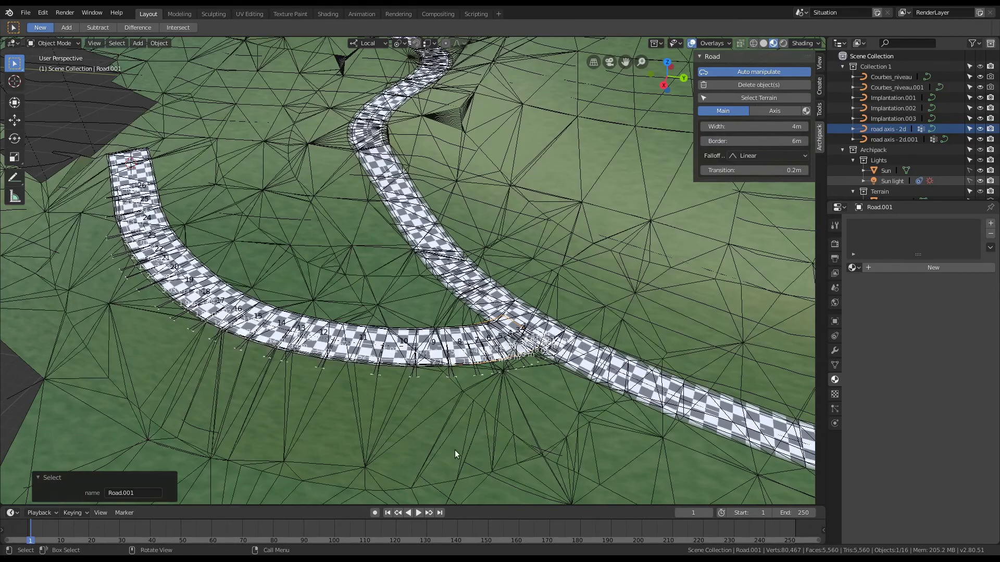
pyautogui.scroll(-3, 454, 450)
pyautogui.moveTo(389, 433); pyautogui.dragTo(415, 376, button='middle')
pyautogui.moveTo(192, 255); pyautogui.dragTo(440, 388, button='middle')
# - Select the terrain, show its material assignments, and widen the sidebar panel
pyautogui.scroll(6, 264, 243)
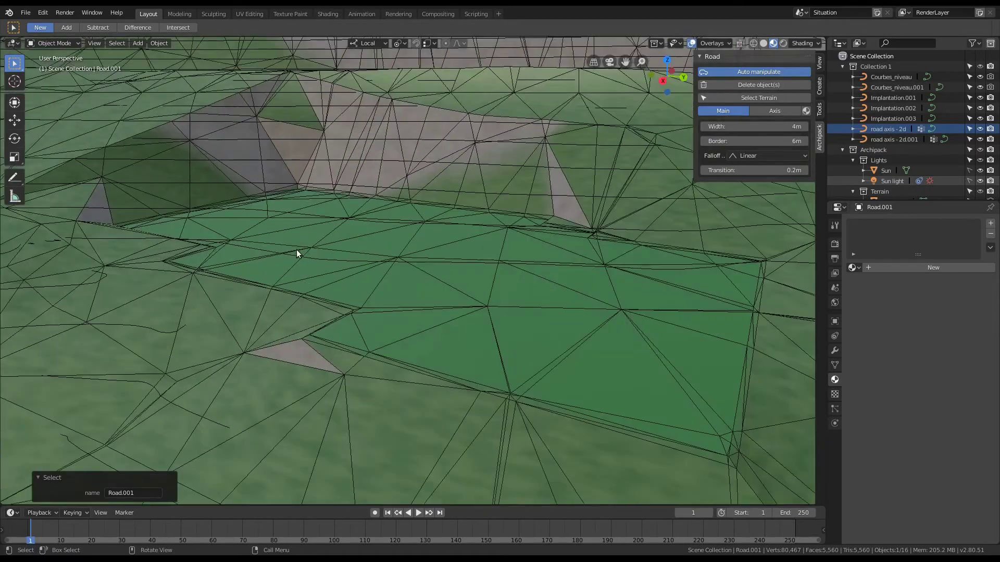
pyautogui.moveTo(296, 248)
pyautogui.mouseDown(button='middle')
pyautogui.moveTo(299, 267)
pyautogui.moveTo(304, 248)
pyautogui.moveTo(301, 260)
pyautogui.mouseUp(button='middle')
pyautogui.scroll(-5, 307, 276)
pyautogui.click(305, 298)
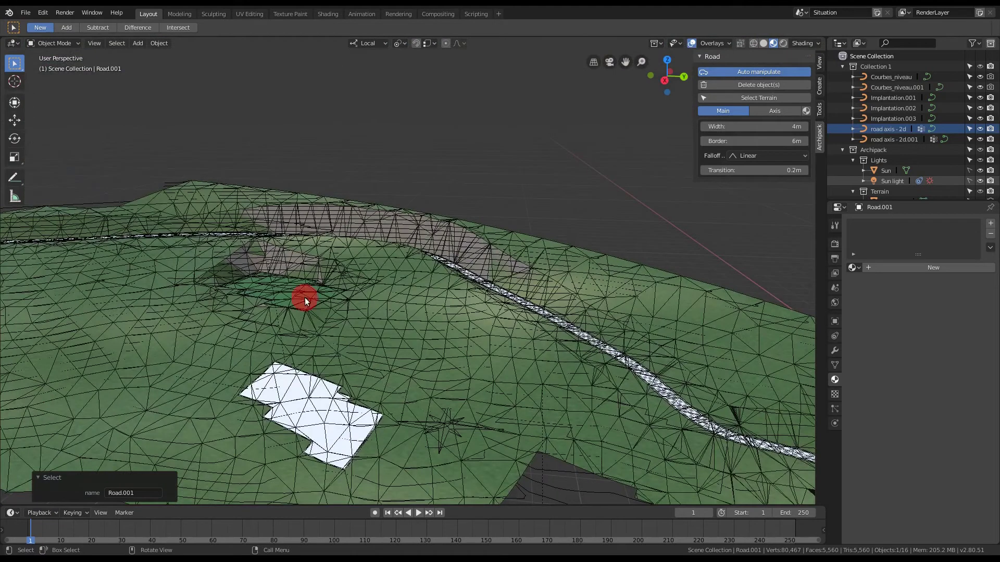
pyautogui.click(395, 324)
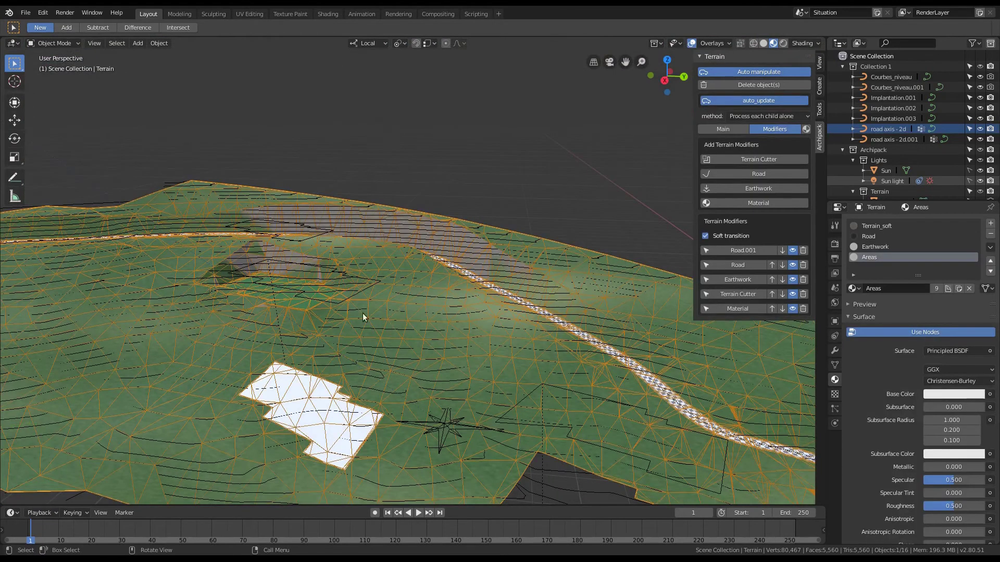
pyautogui.click(322, 420)
pyautogui.click(806, 130)
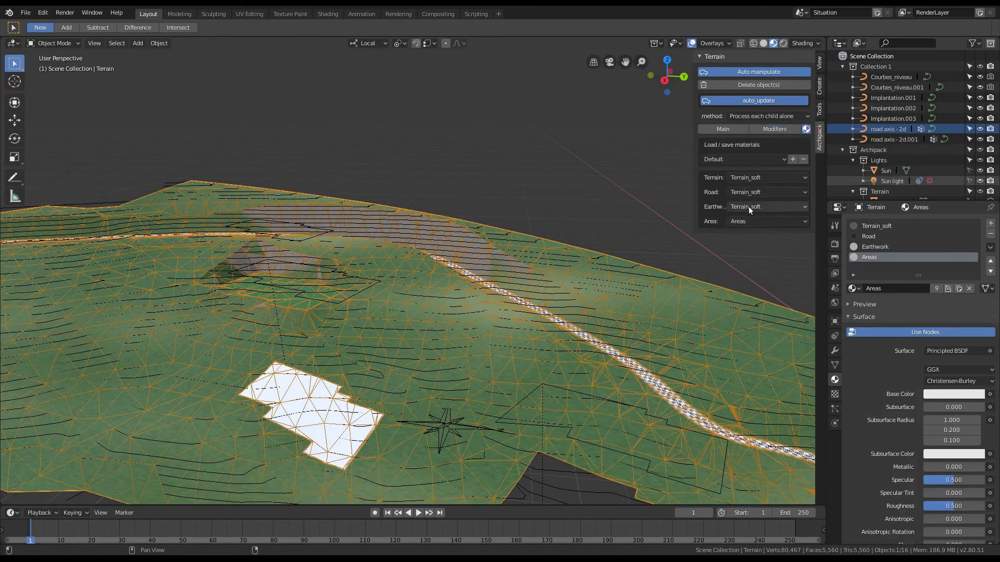
pyautogui.moveTo(693, 209); pyautogui.dragTo(644, 209)
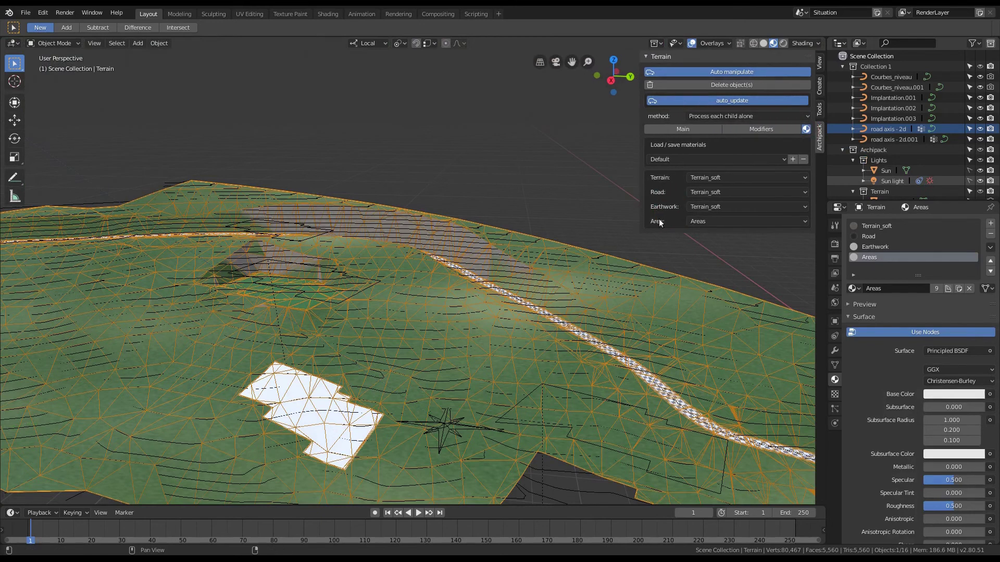
# - Open the Earthwork pad and review its material, shape and main settings
pyautogui.click(762, 128)
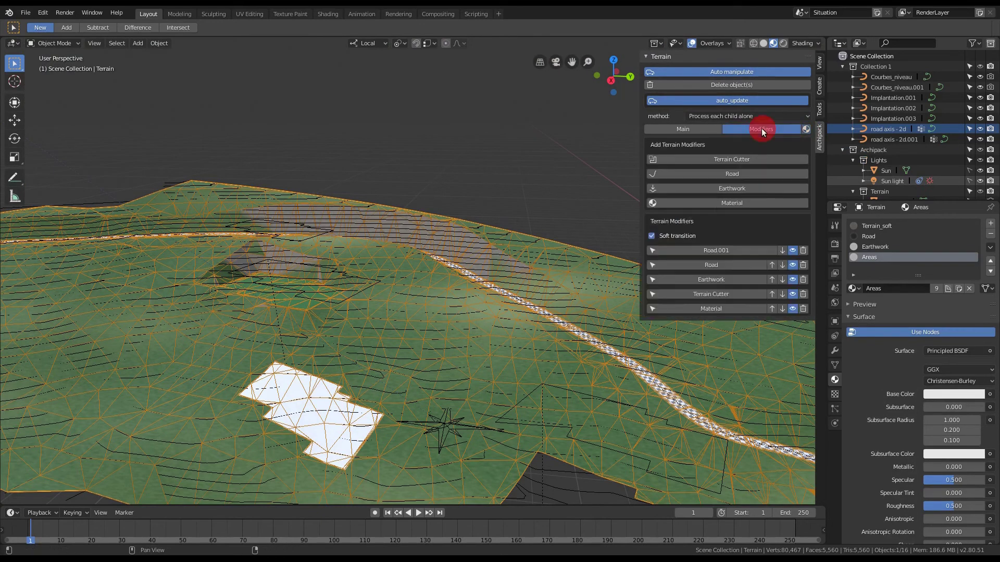
pyautogui.click(716, 277)
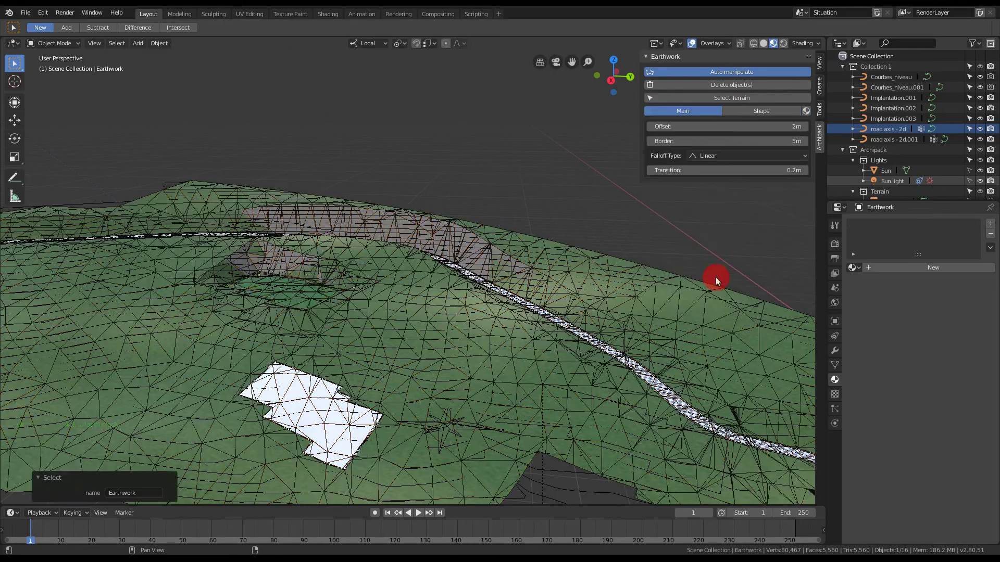
pyautogui.click(806, 111)
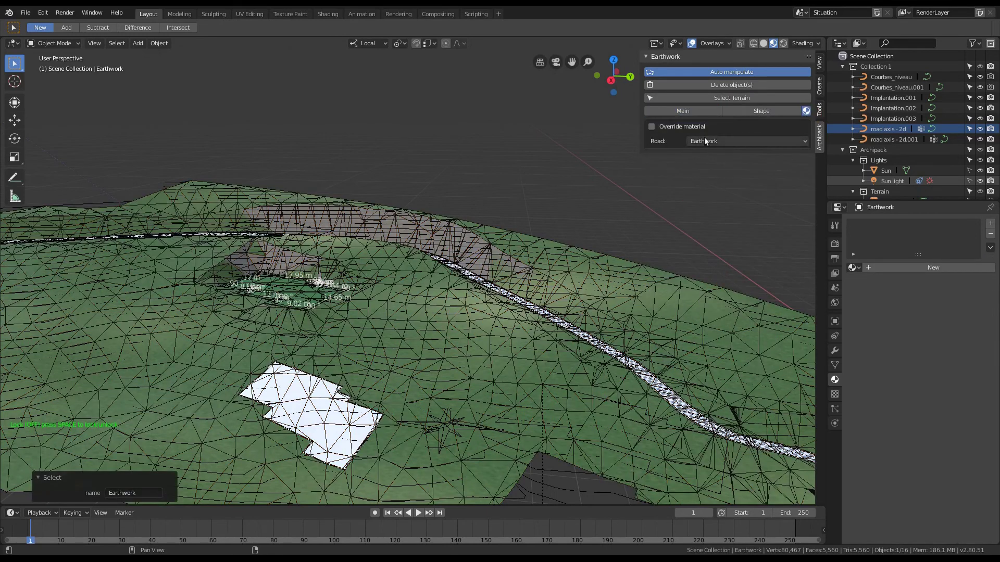
pyautogui.click(775, 111)
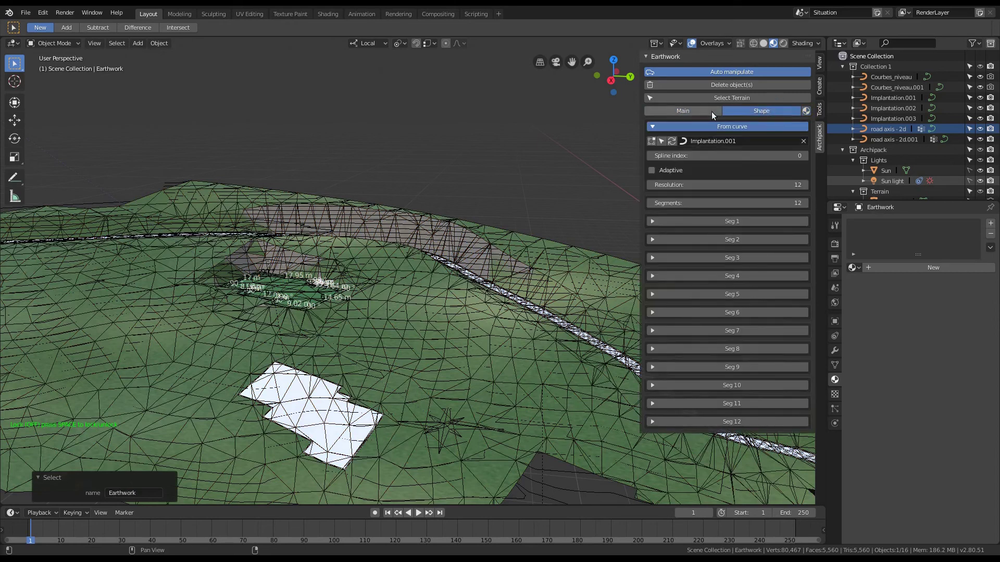
pyautogui.click(710, 111)
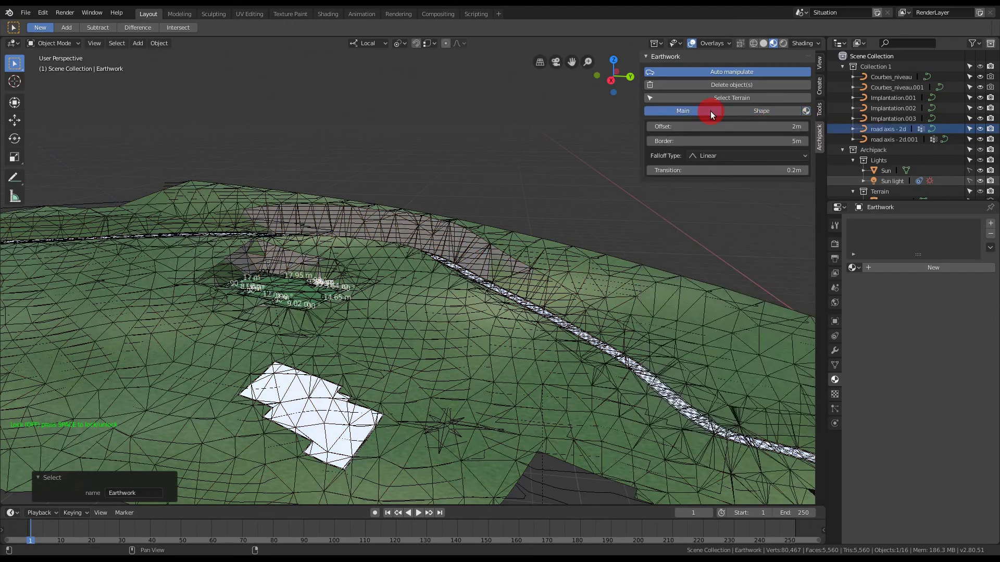
# - Reselect the terrain and orbit around it to view both roads
pyautogui.click(711, 98)
pyautogui.scroll(-5, 362, 311)
pyautogui.moveTo(362, 310); pyautogui.dragTo(413, 248, button='middle')
pyautogui.scroll(5, 436, 298)
pyautogui.scroll(-4, 400, 276)
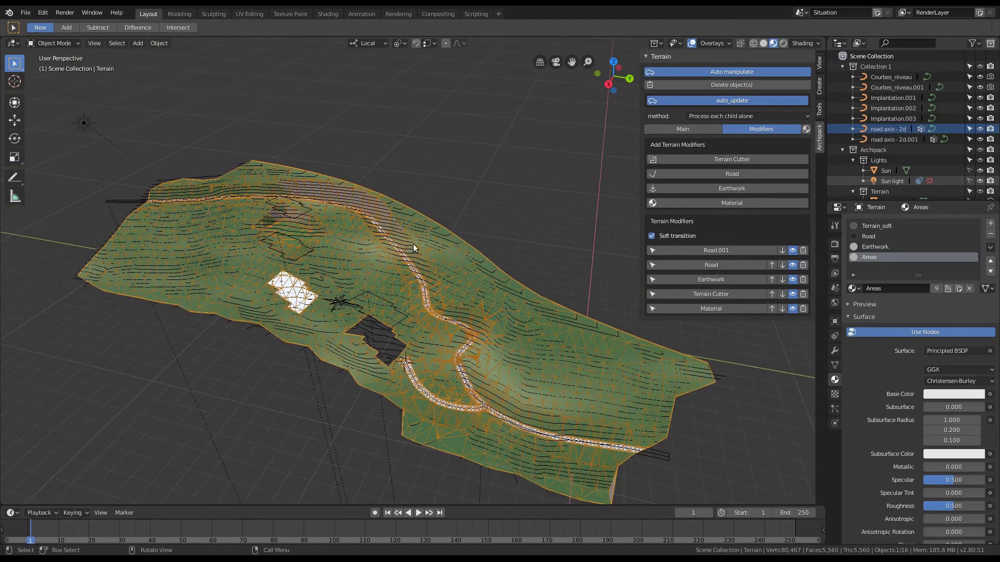
# - Lower the terrain's Distance min filter to 2 m and hide the wireframe overlays
pyautogui.scroll(3, 479, 307)
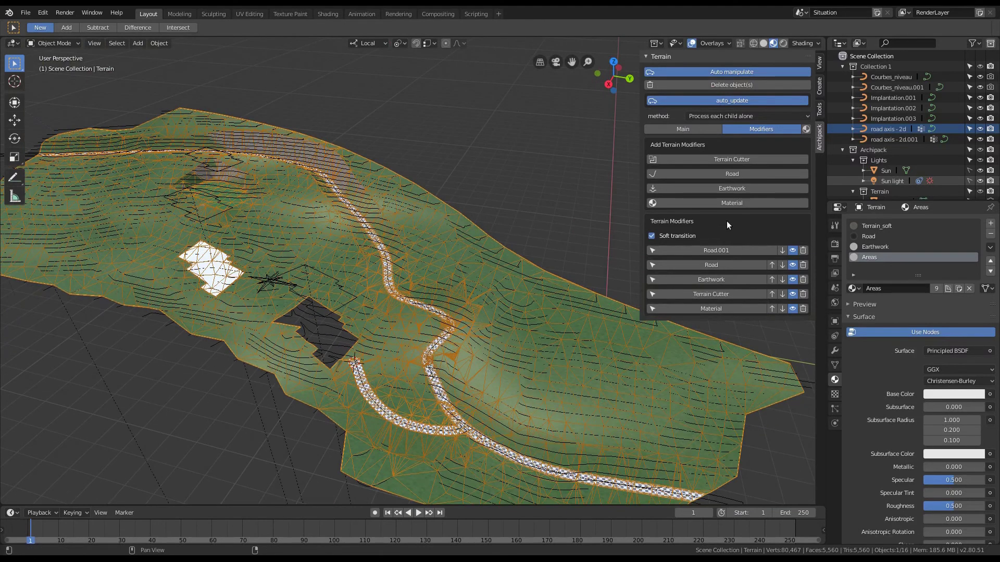
pyautogui.click(708, 129)
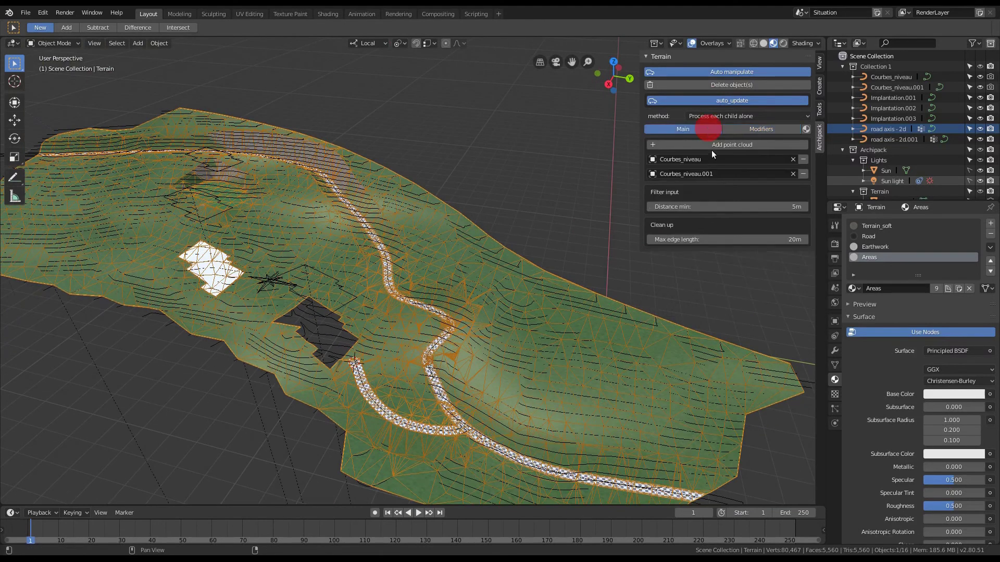
pyautogui.click(744, 207)
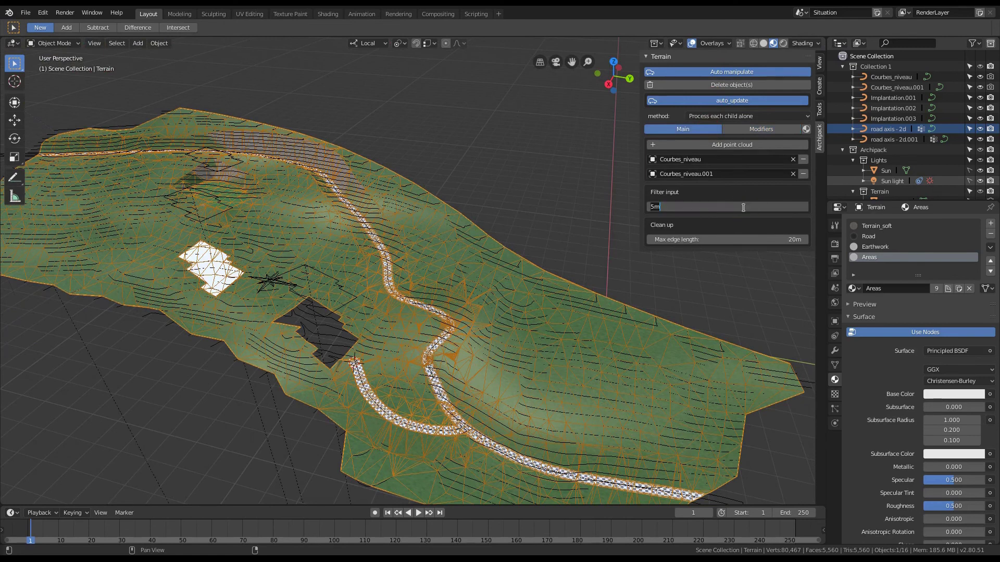
pyautogui.write('2')
pyautogui.press('Return')
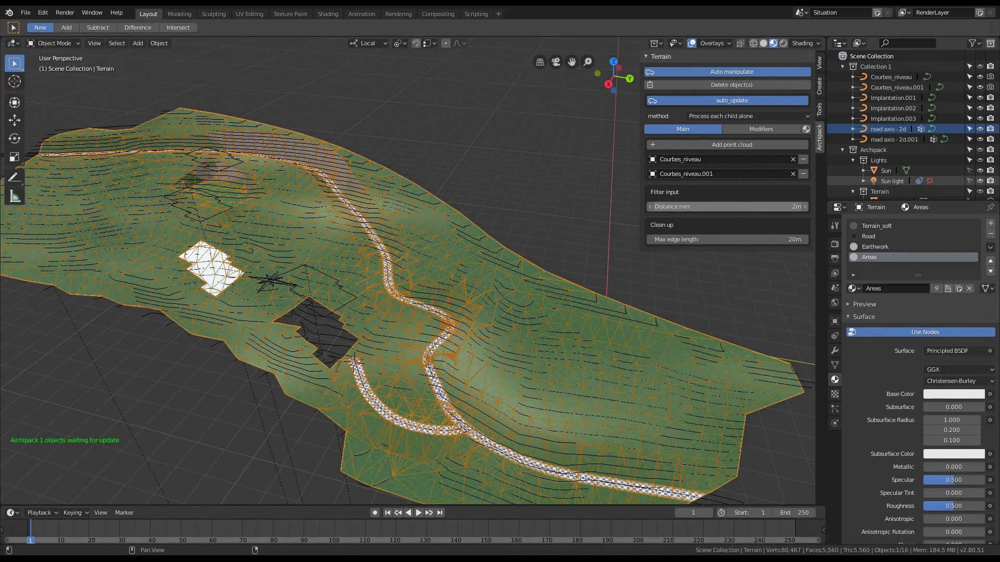
pyautogui.click(692, 43)
# - Orbit and zoom around the solid-view terrain to inspect the two roads, earthwork pad and cut-out hole
pyautogui.moveTo(524, 320); pyautogui.dragTo(512, 293, button='middle')
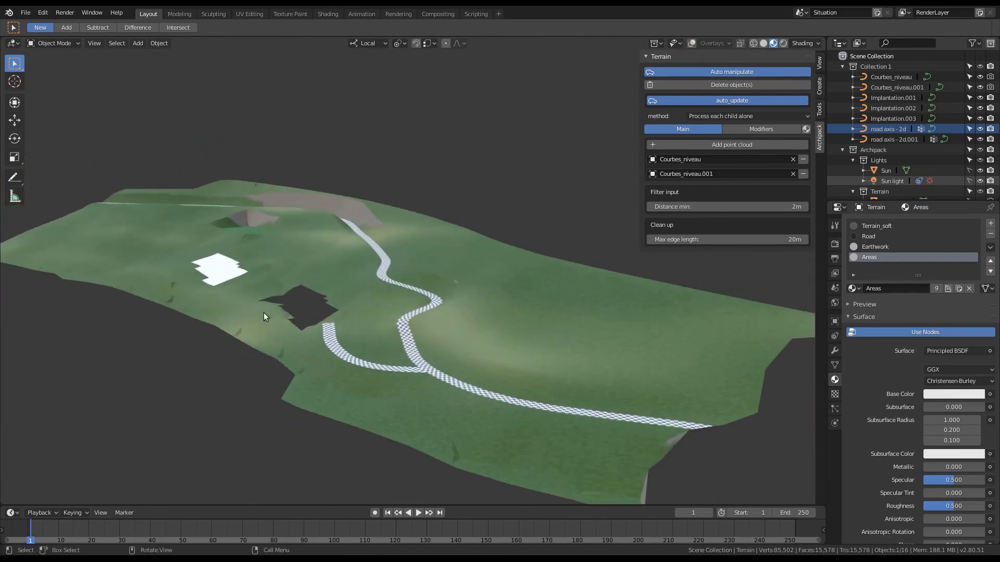
pyautogui.scroll(4, 263, 308)
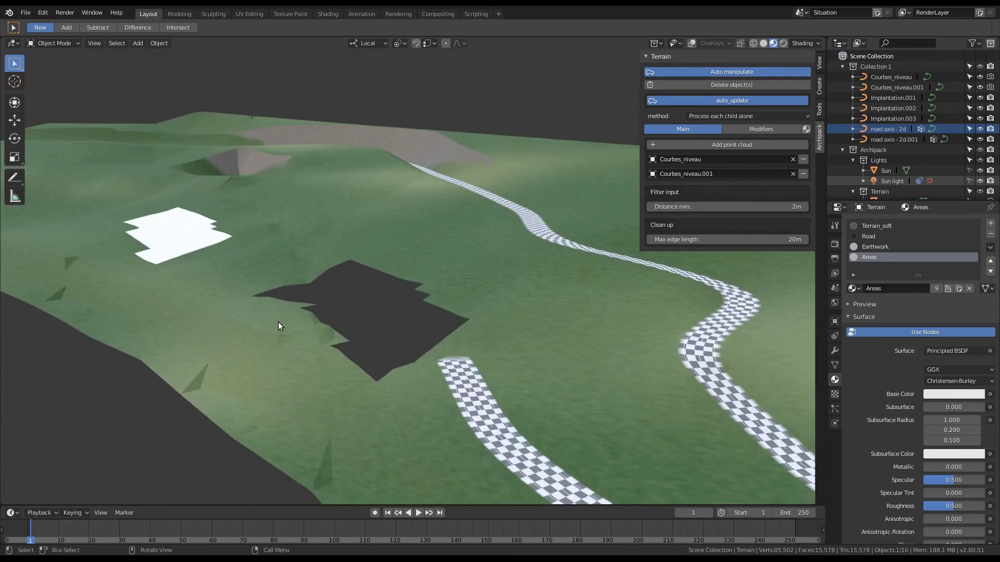
pyautogui.scroll(-3, 279, 323)
pyautogui.moveTo(279, 327); pyautogui.dragTo(336, 285, button='middle')
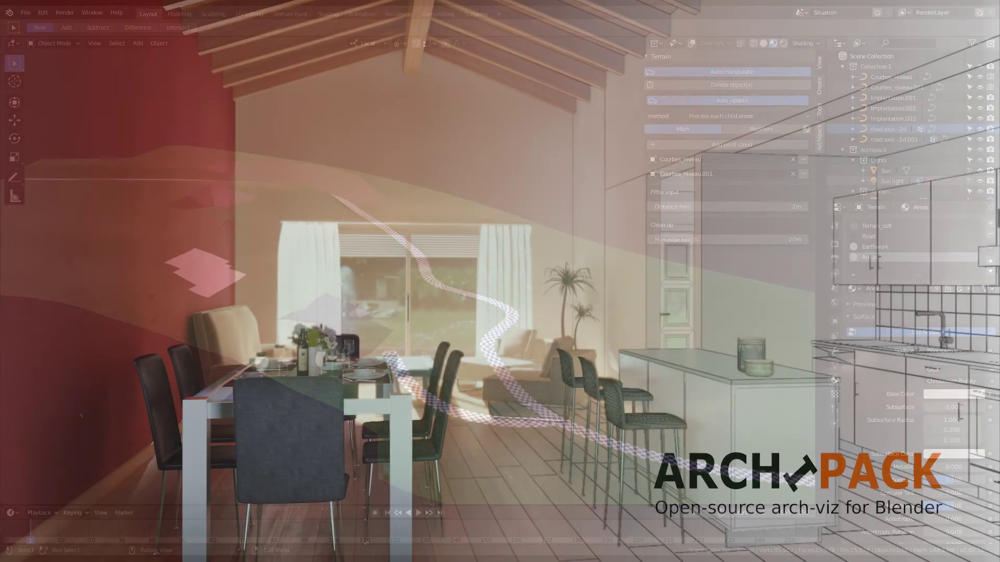